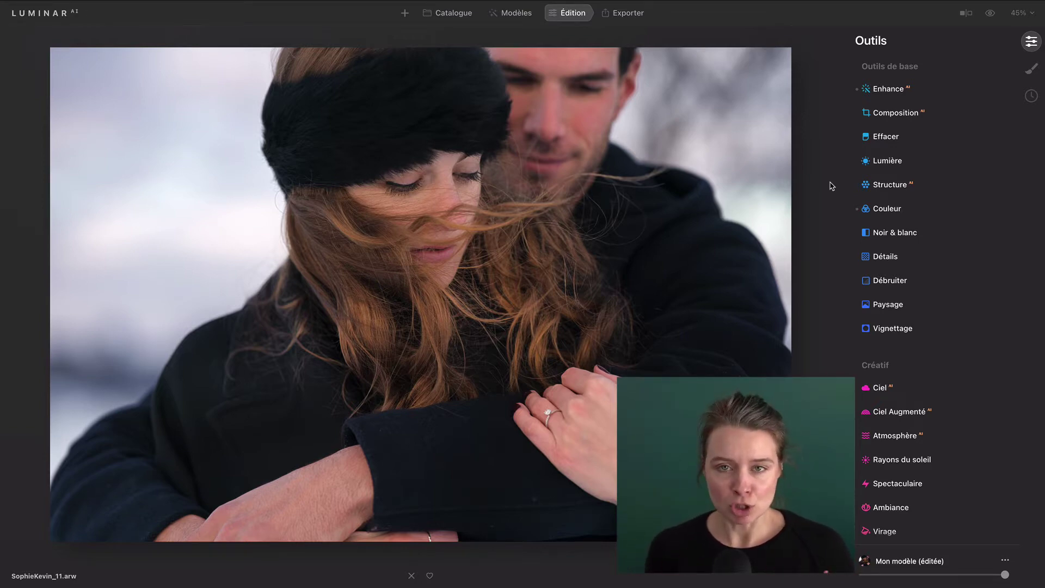
Step: Try crushing and lifting the blacks by moving the shadow endpoint of the Lumière tool's RGB curve, restoring it after each test
left_click(831, 185)
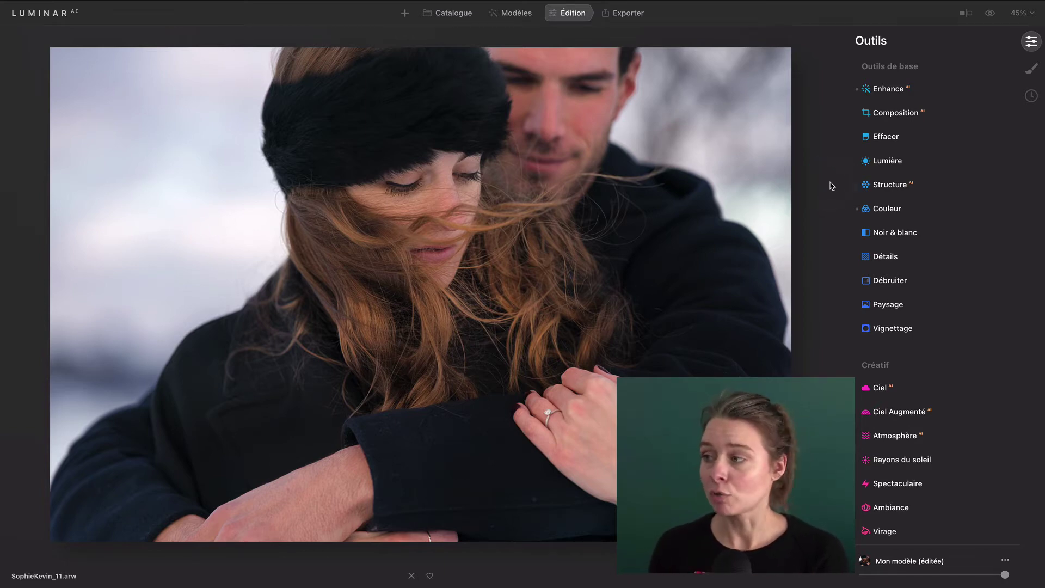
left_click_drag(831, 185, 870, 151)
left_click(884, 161)
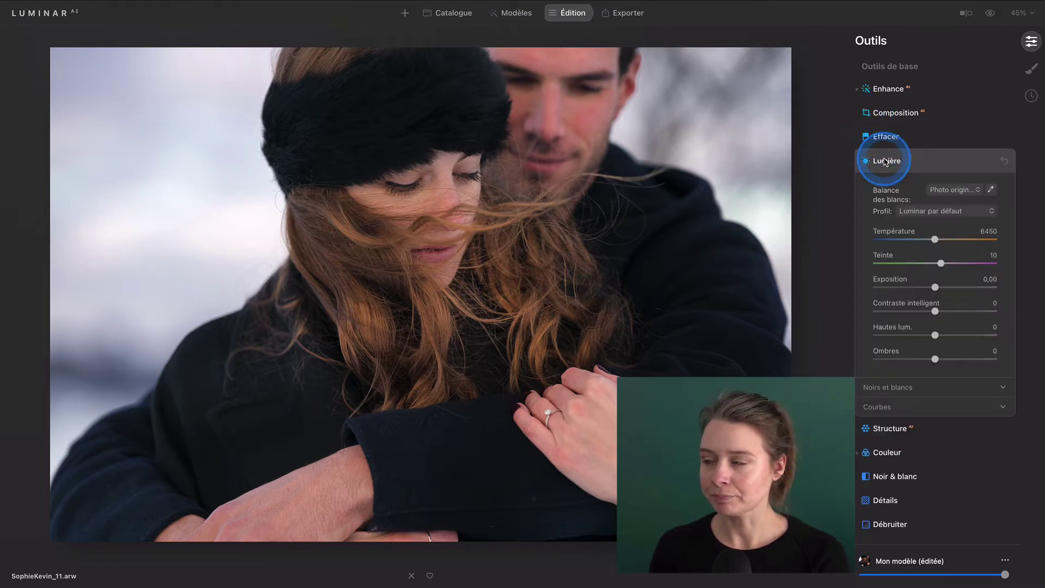
left_click(907, 409)
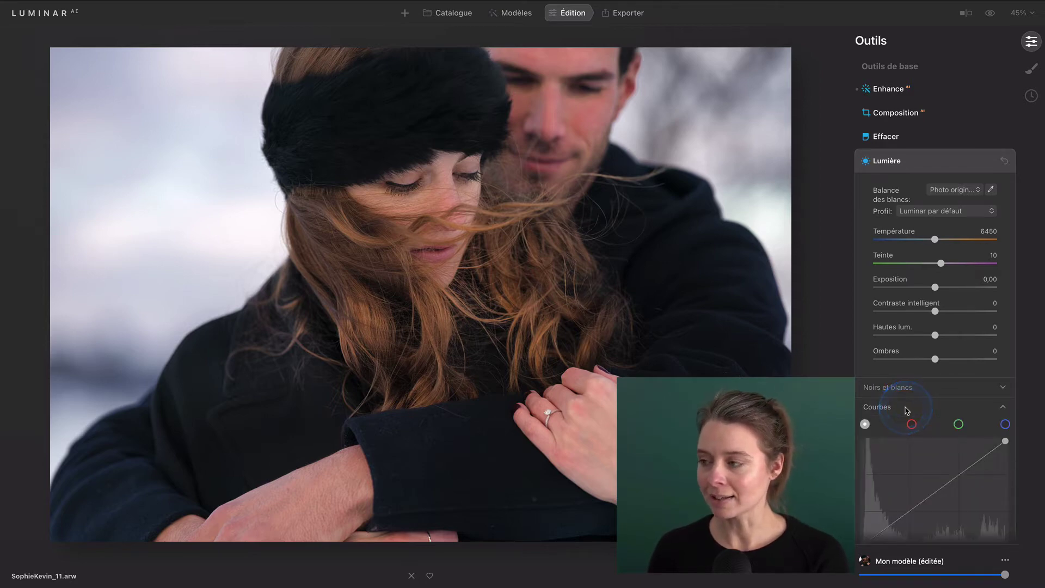
scroll(907, 408, "down", 5)
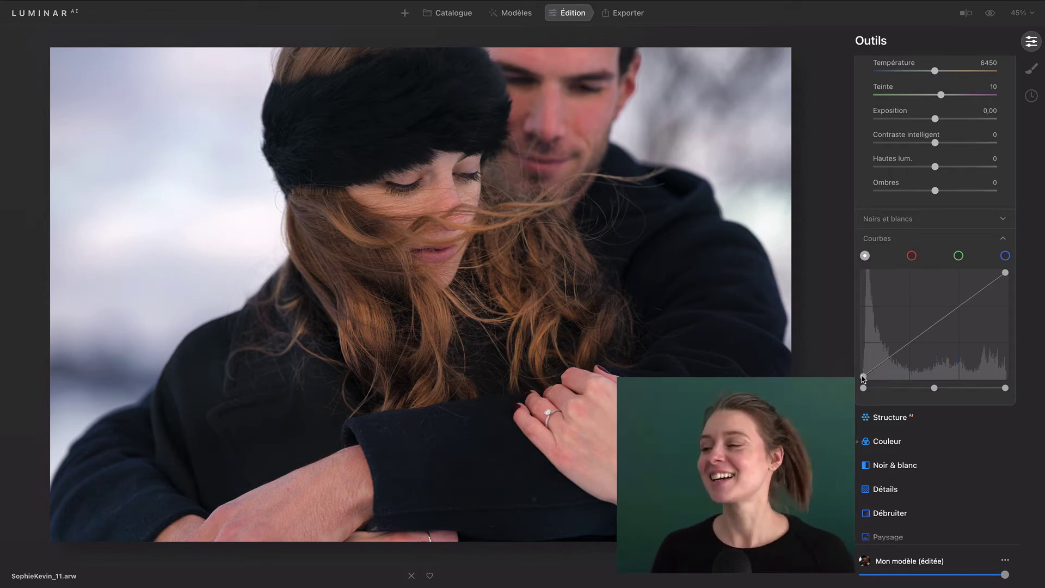
left_click(863, 376)
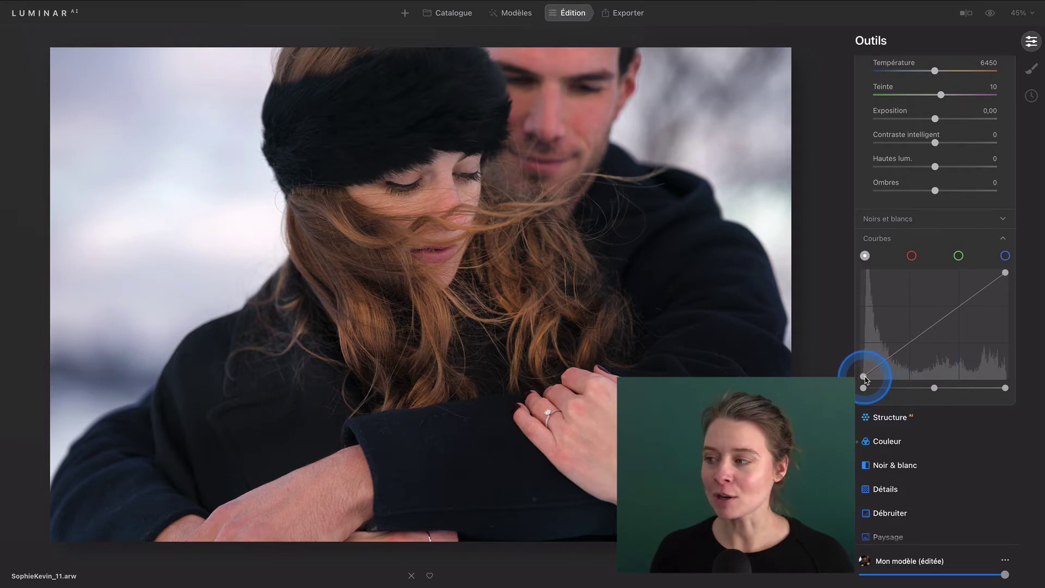
left_click_drag(865, 379, 908, 381)
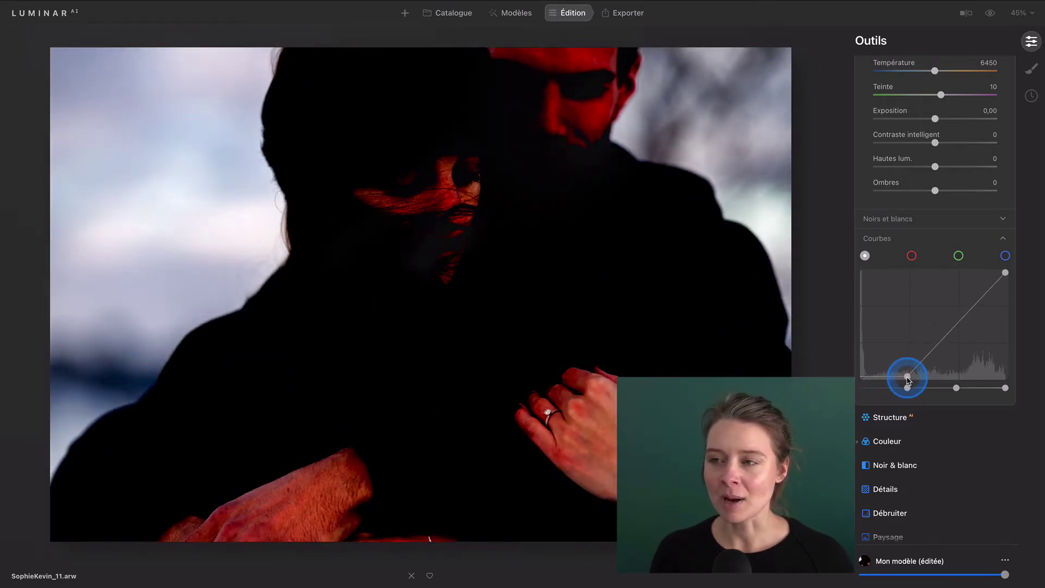
left_click_drag(908, 380, 857, 359)
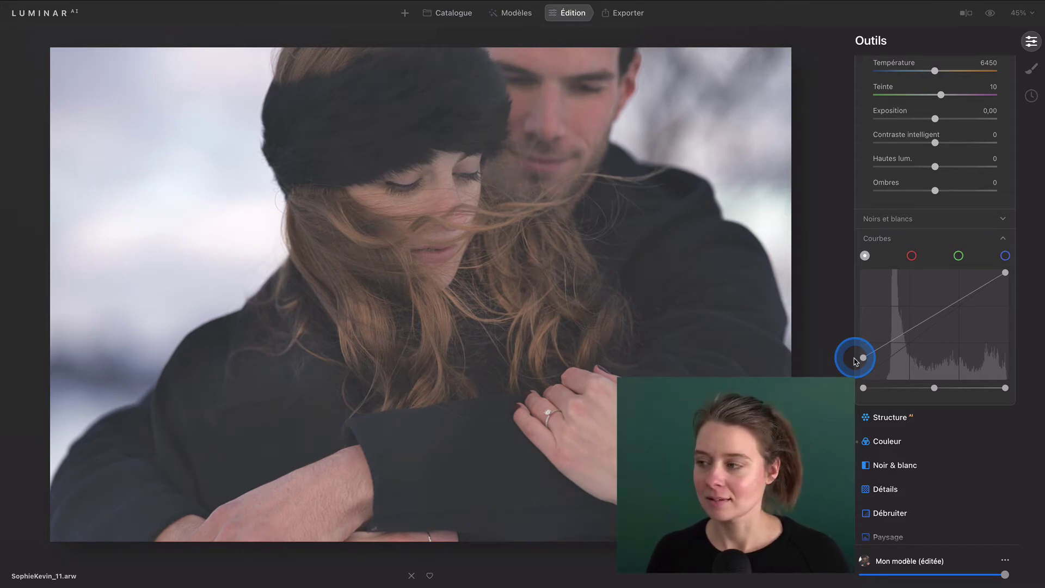
left_click_drag(855, 360, 846, 380)
left_click(990, 289)
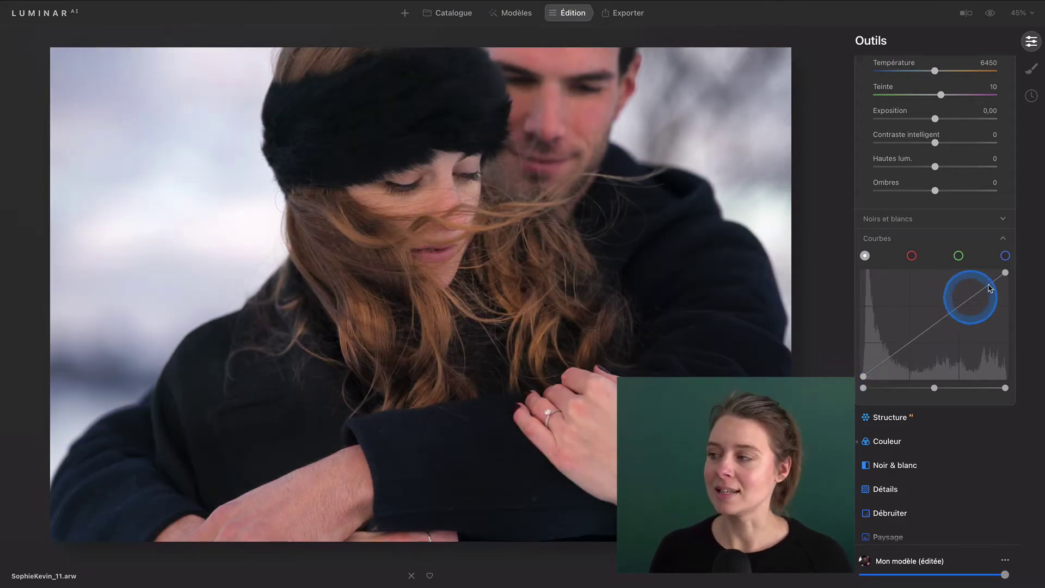
left_click_drag(989, 289, 1026, 293)
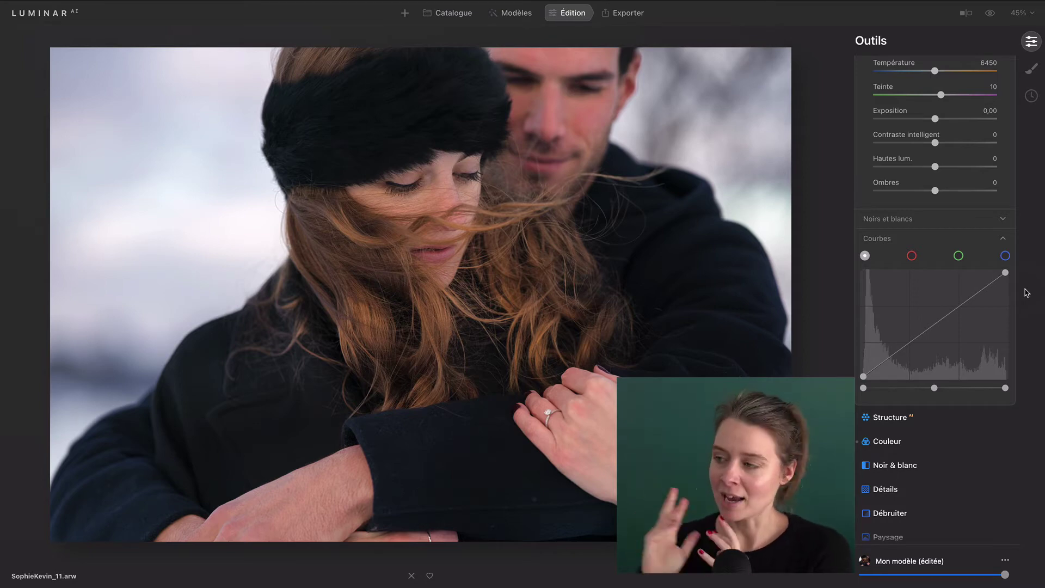
Step: Raise the black endpoint of the RGB curve slightly and lower its white endpoint slightly for a matte look
left_click_drag(1000, 301, 871, 358)
left_click(863, 375)
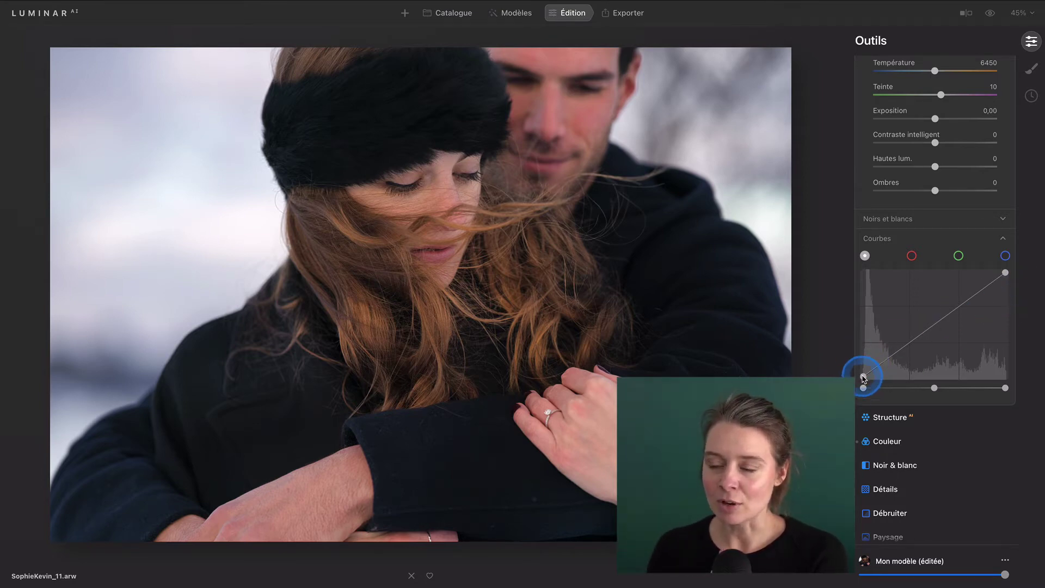
mouse_move(863, 375)
left_mouse_down()
mouse_move(880, 352)
mouse_move(862, 375)
left_mouse_up()
left_click(1005, 273)
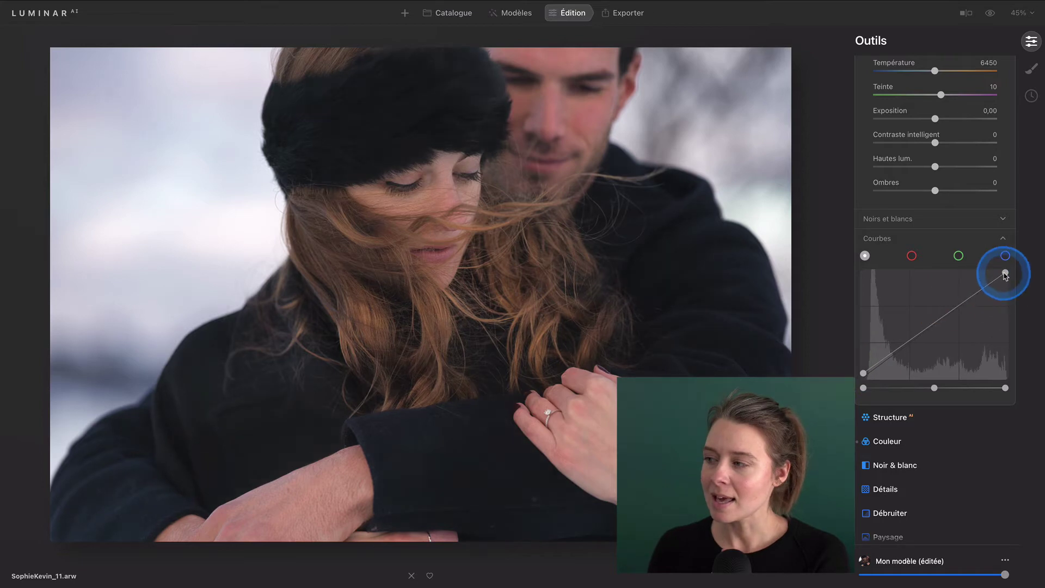
left_click_drag(1006, 274, 1011, 278)
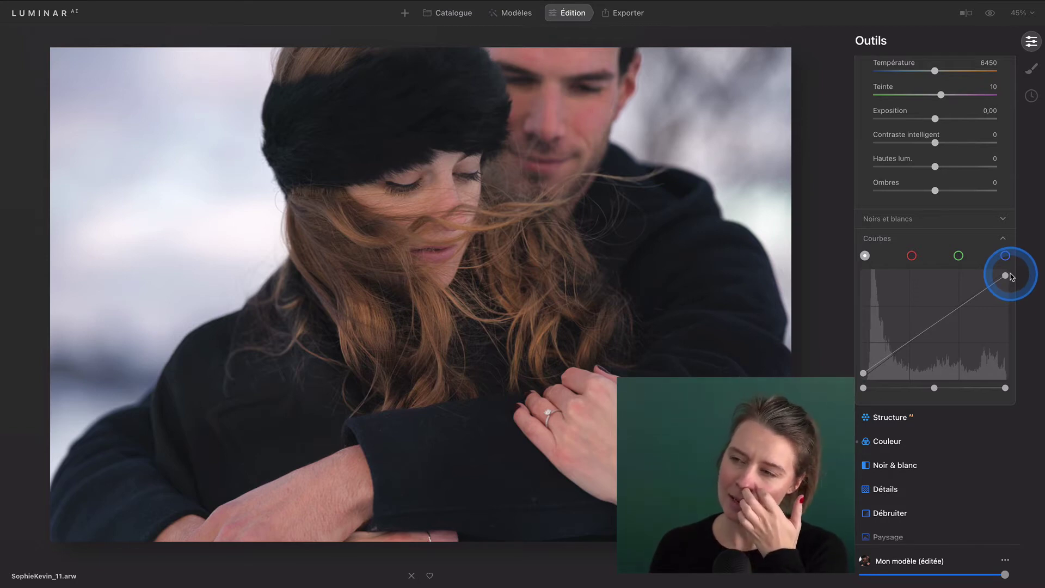
Step: Add a shadow point pulled slightly down and a highlight point raised slightly on the RGB curve for a gentle S shape
left_click(886, 358)
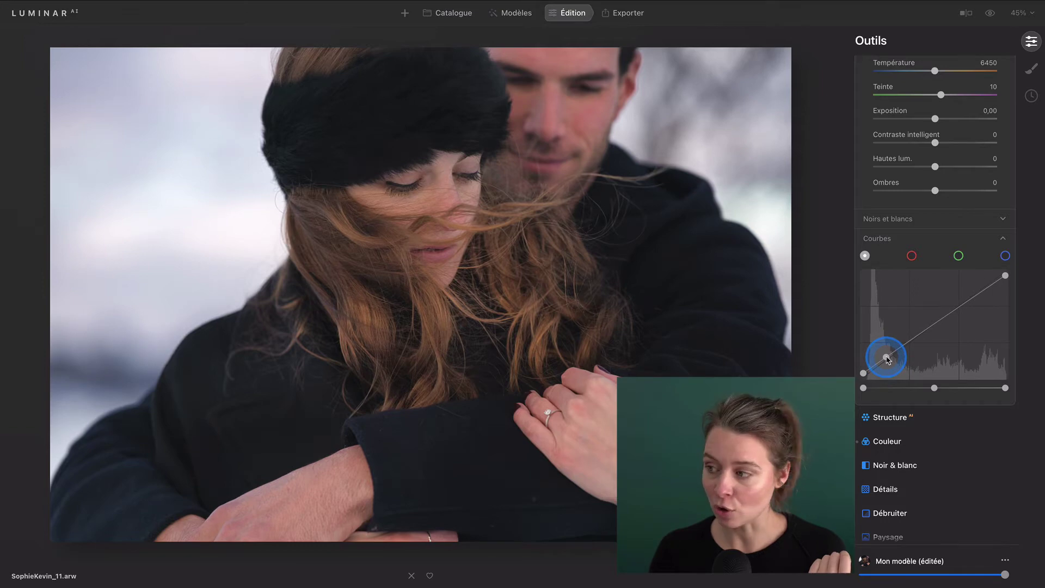
mouse_move(888, 361)
left_mouse_down()
mouse_move(927, 311)
mouse_move(907, 299)
mouse_move(921, 339)
mouse_move(888, 343)
mouse_move(885, 362)
left_mouse_up()
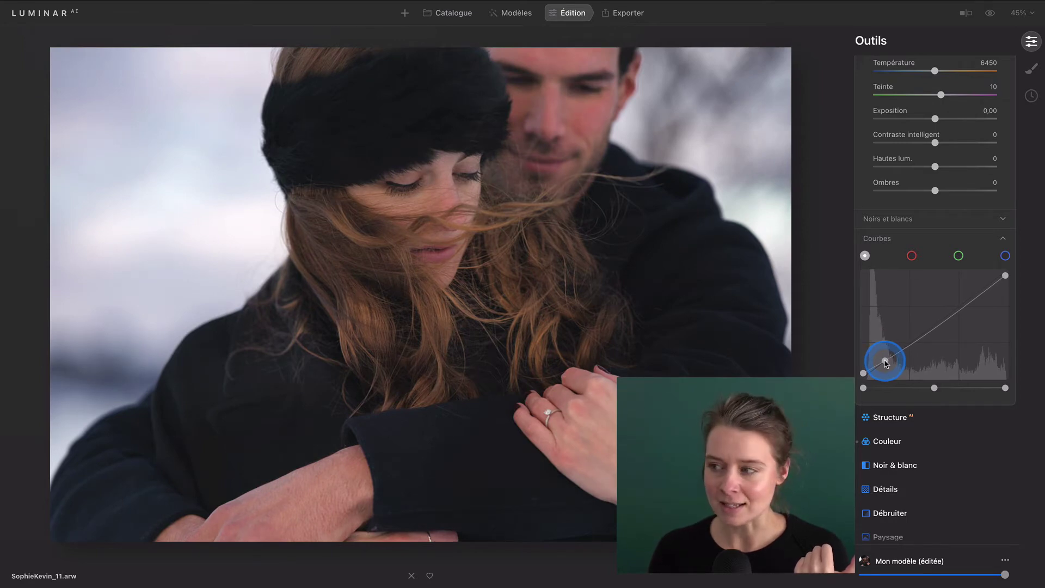
left_click(990, 288)
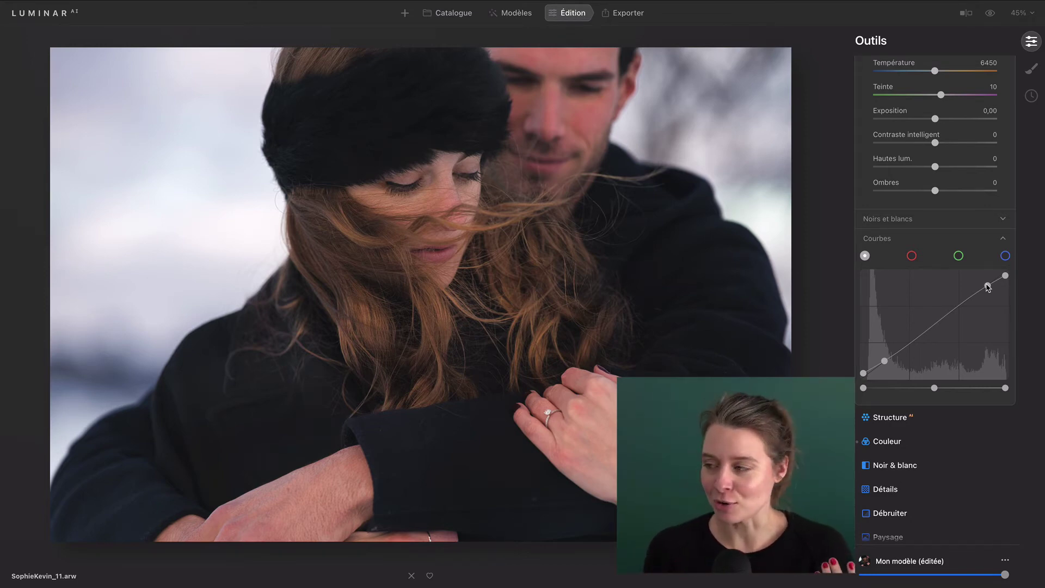
left_click(988, 286)
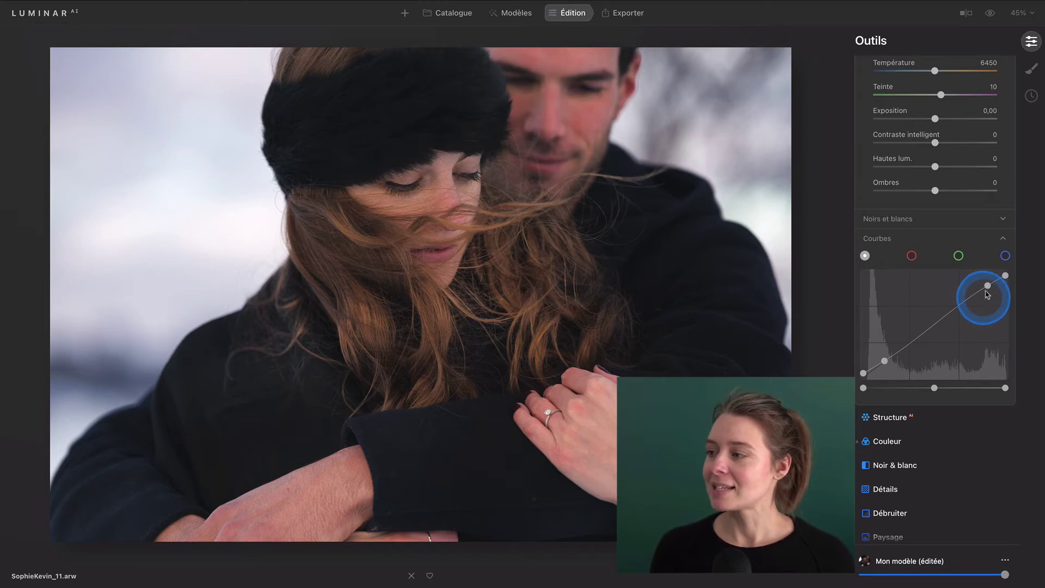
Step: Remove the added curve points, restore both endpoints to the default straight line and collapse the Courbes section
left_click_drag(986, 291, 1036, 240)
left_click(870, 390)
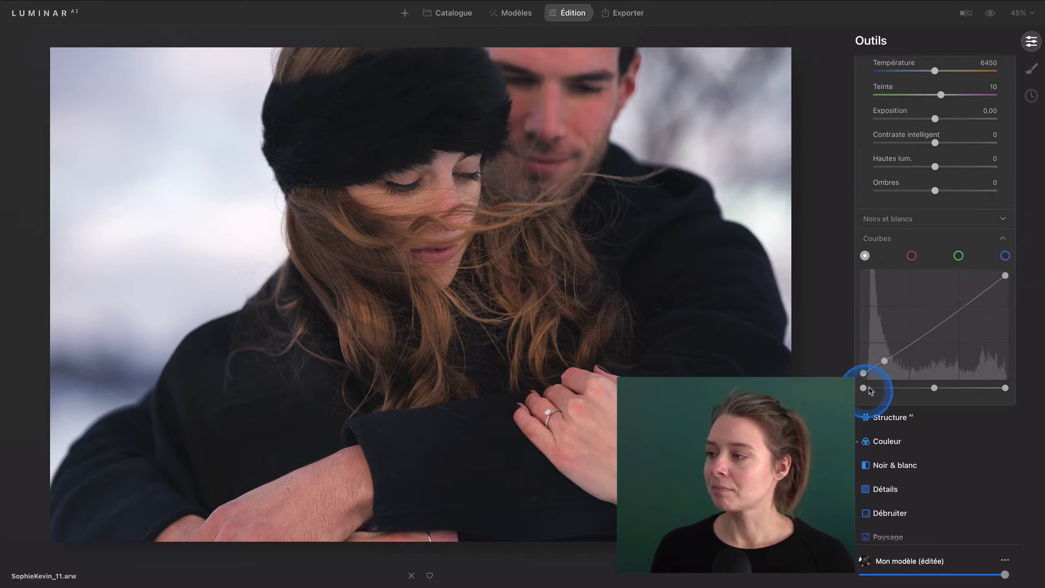
left_click_drag(885, 361, 859, 380)
left_click_drag(1005, 274, 991, 243)
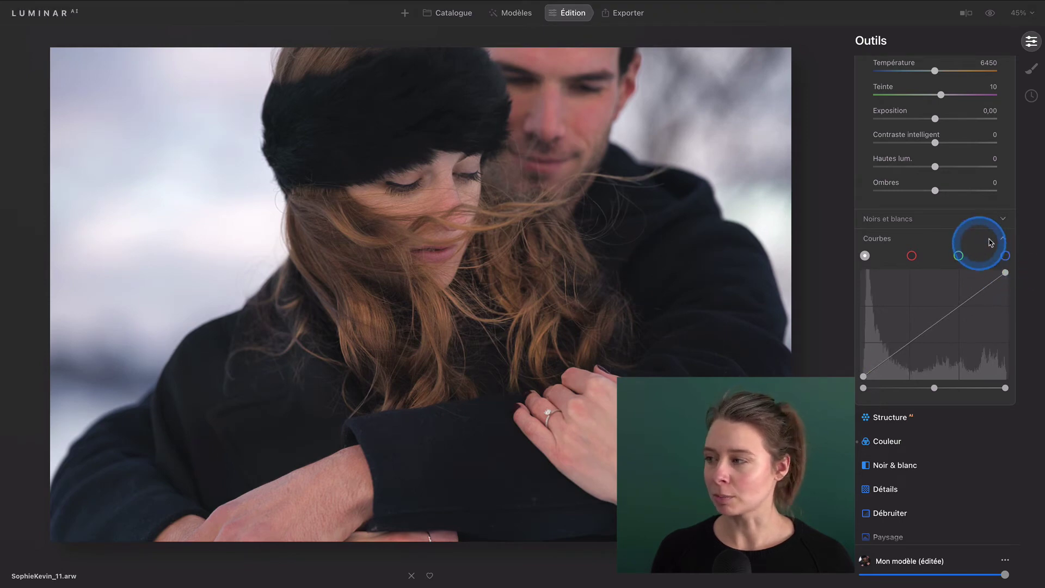
left_click(989, 242)
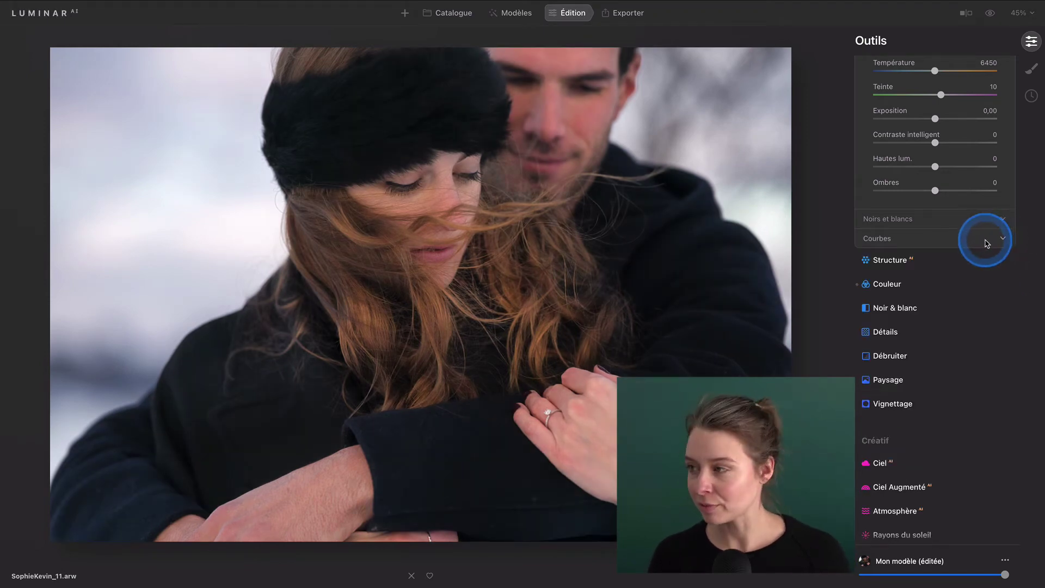
Step: Set Noirs to 20 and Hautes lum. to -36 in the Lumière tool, and collapse the tool
scroll(986, 243, "up", 4)
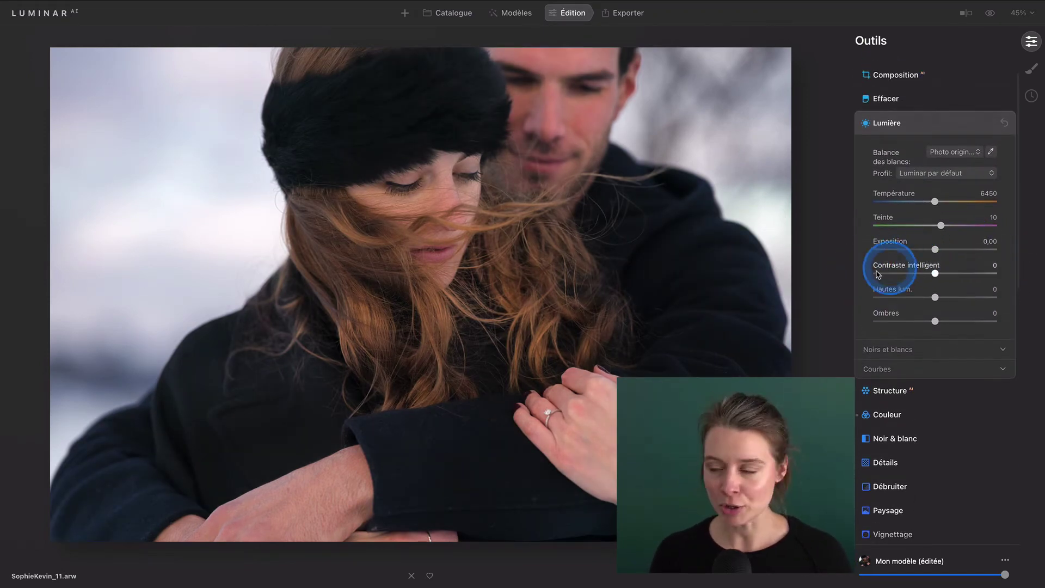
left_click(893, 348)
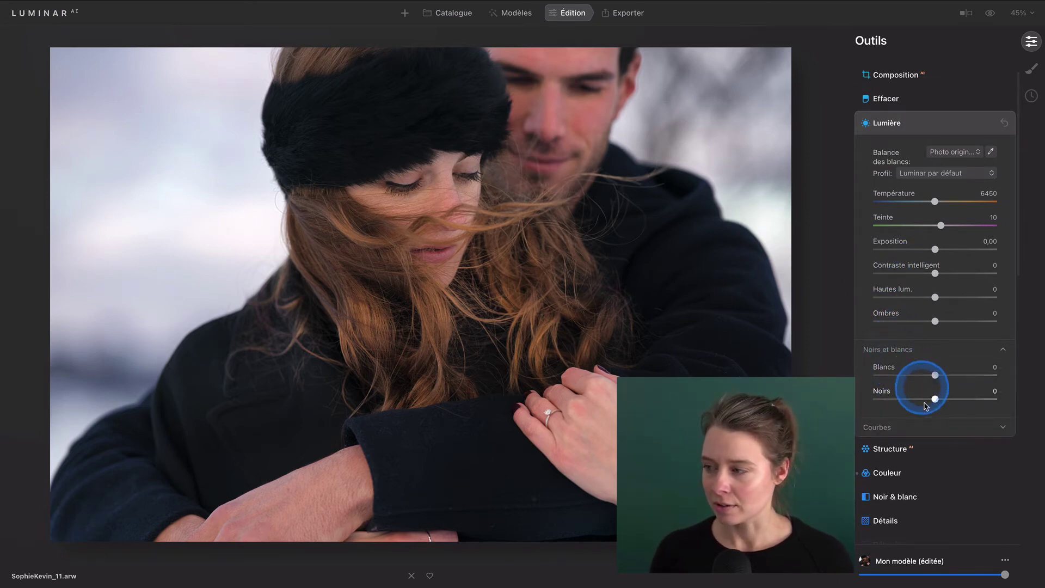
left_click_drag(934, 398, 986, 397)
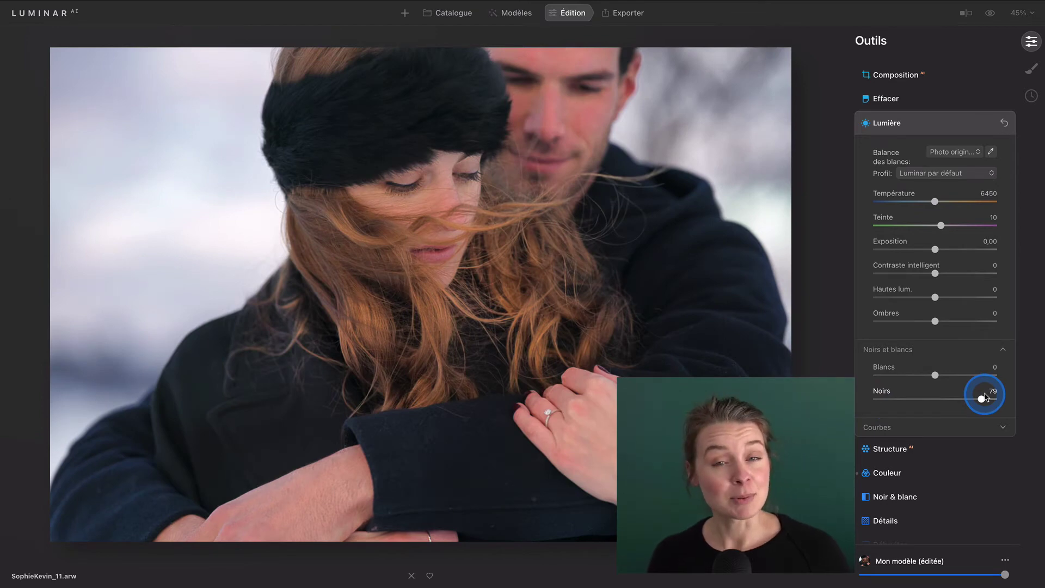
scroll(974, 399, "down", 1)
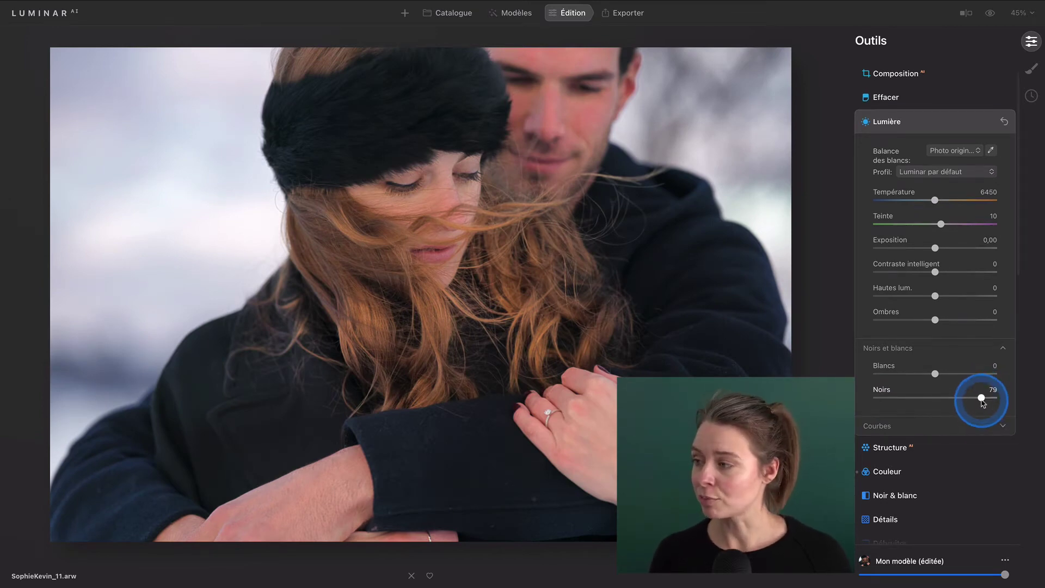
mouse_move(964, 401)
left_mouse_down()
mouse_move(937, 399)
mouse_move(947, 399)
left_mouse_up()
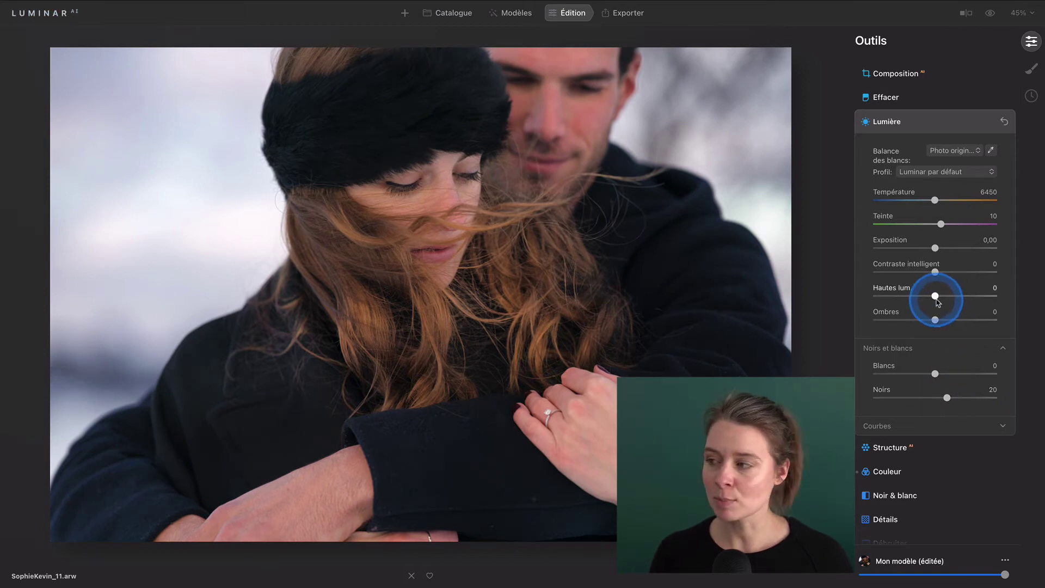
left_click_drag(936, 299, 914, 299)
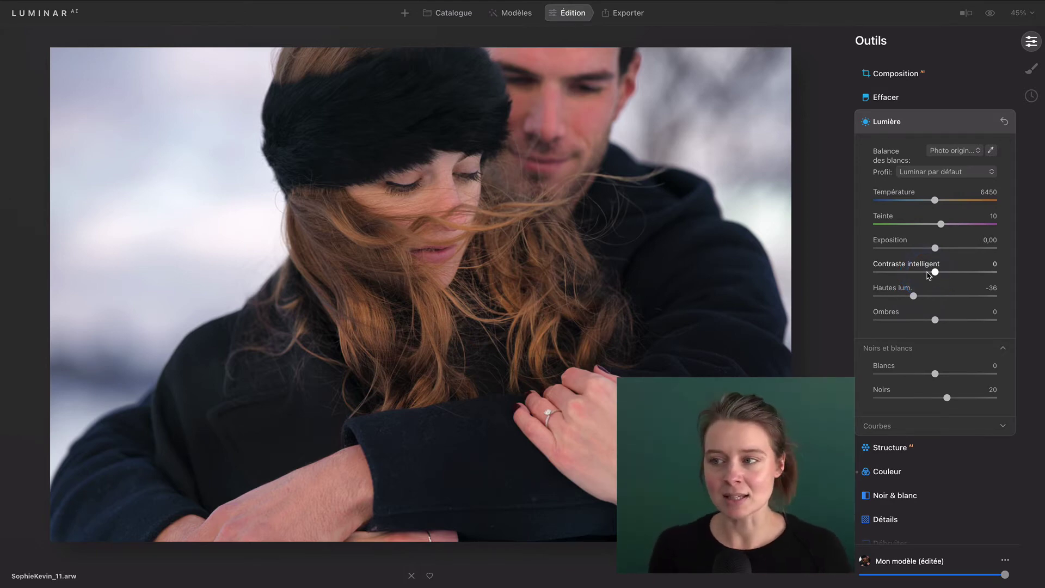
left_click(964, 122)
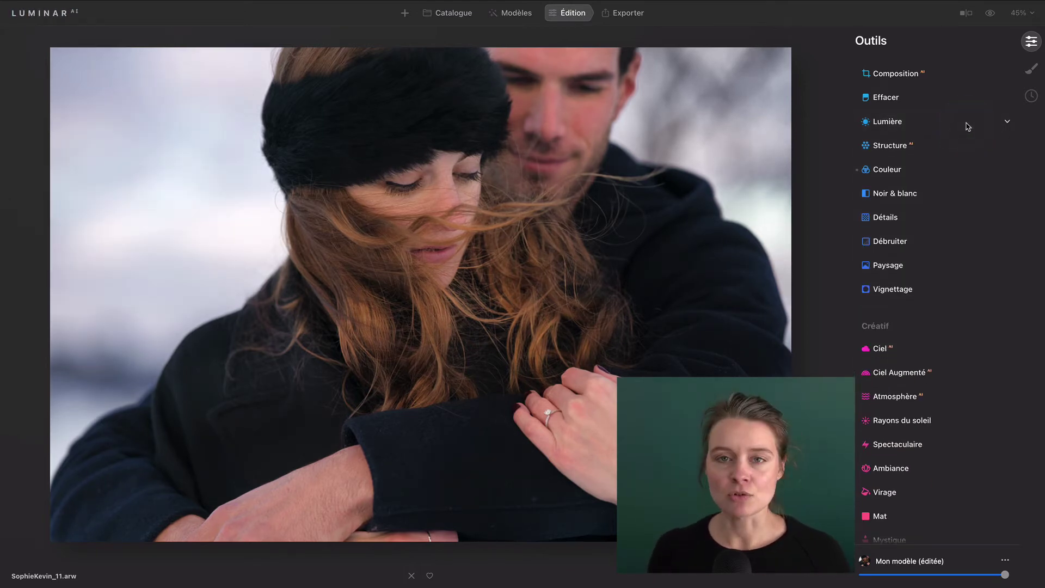
Step: Apply the creative Mat effect with Quantité at 38 and Fondu at 49
left_click(903, 294)
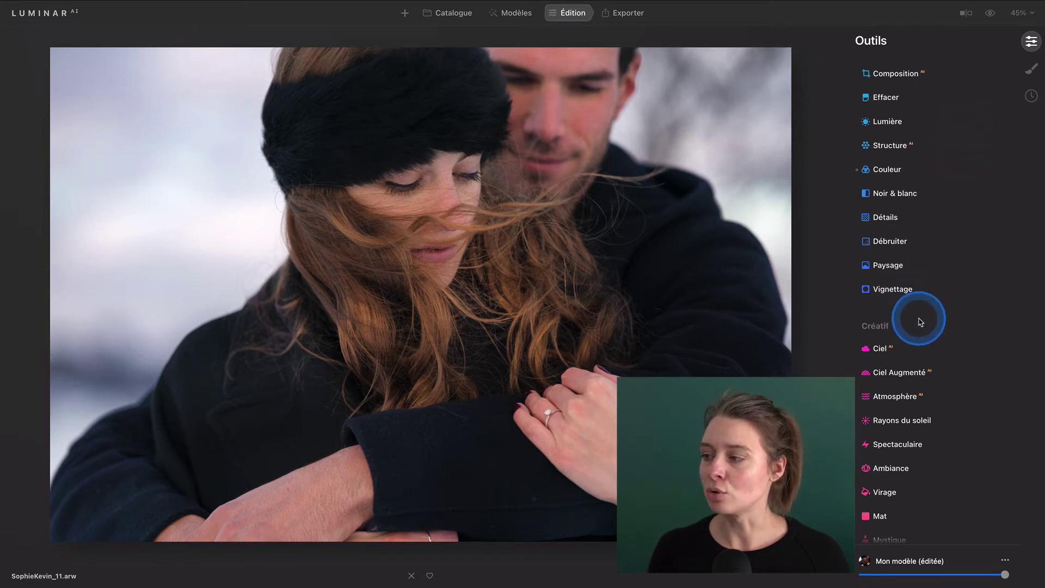
scroll(919, 321, "down", 3)
left_click(880, 421)
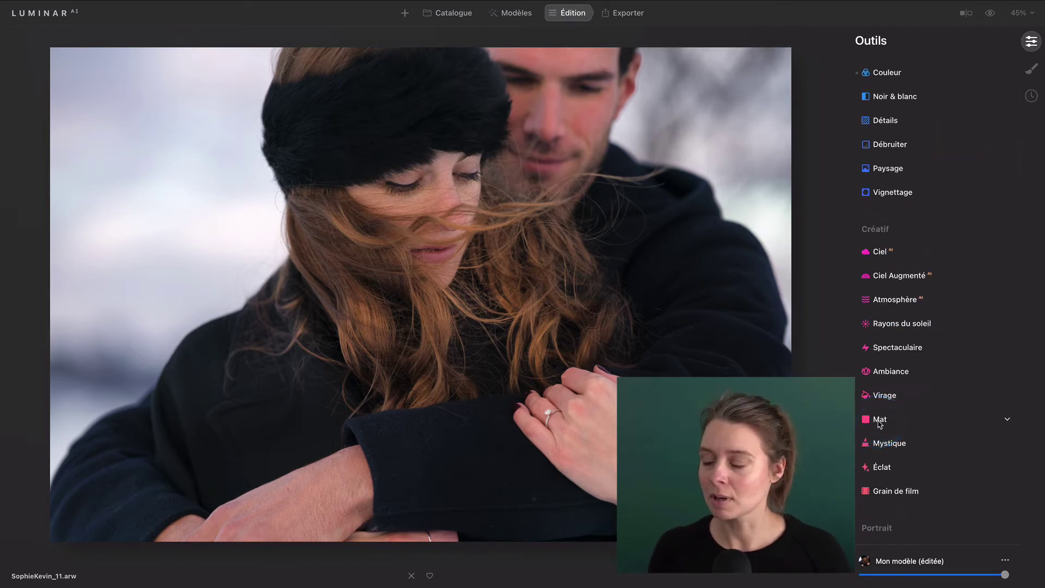
left_click(880, 422)
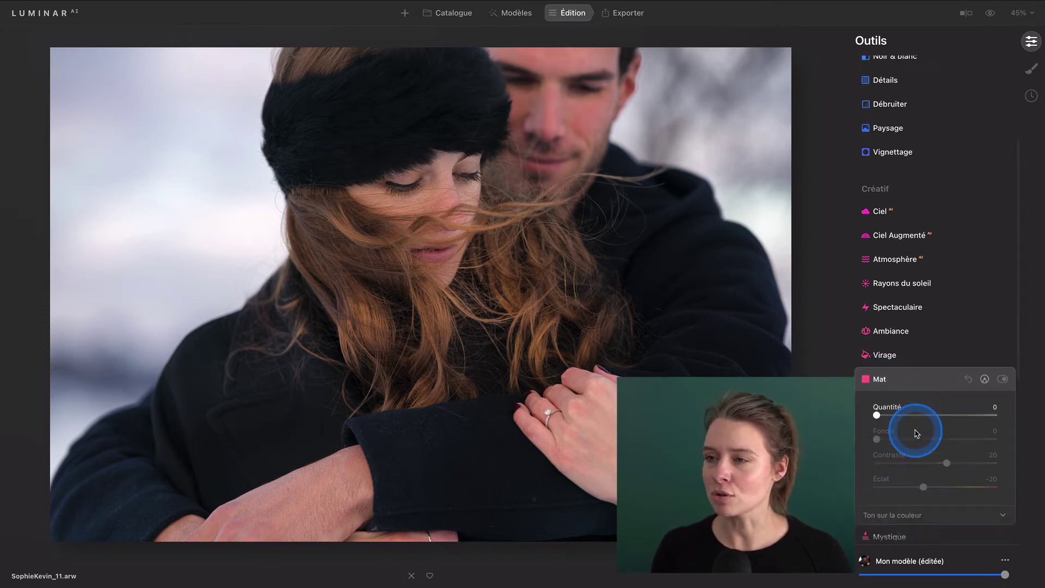
scroll(919, 424, "down", 2)
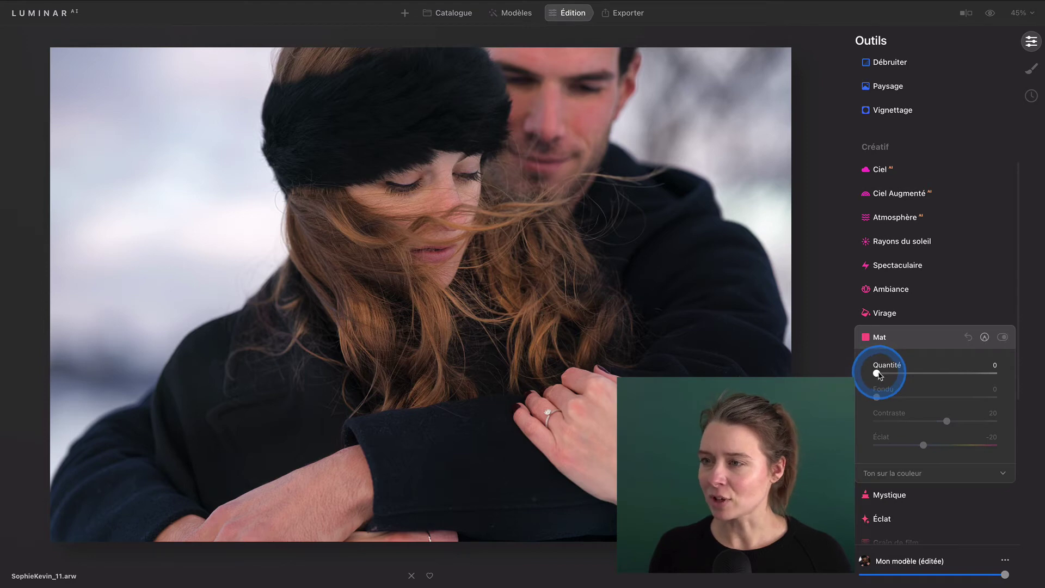
left_click_drag(877, 373, 921, 372)
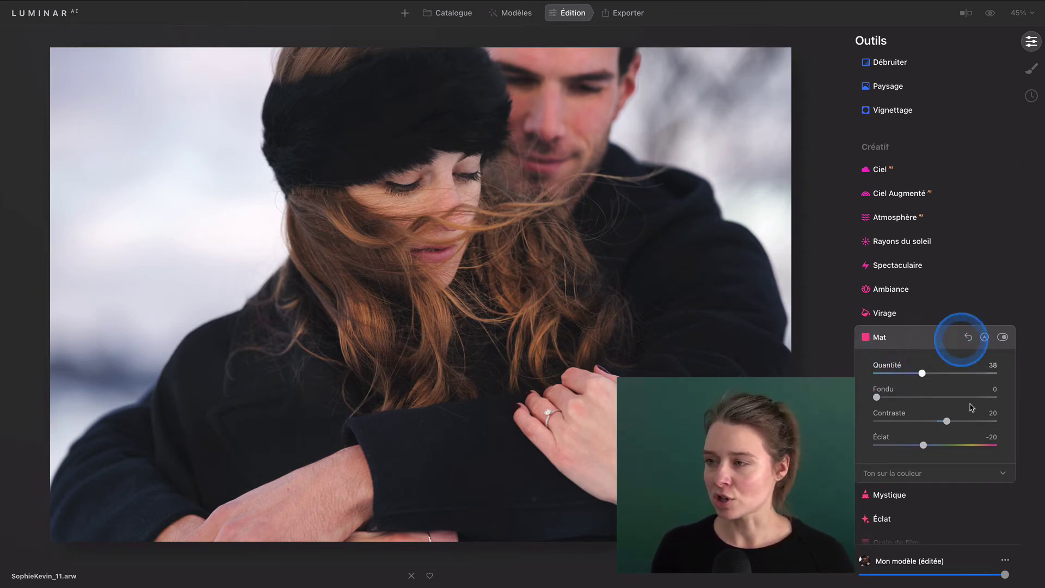
left_click_drag(877, 397, 948, 422)
Step: Set the Mat effect's Contraste to 33 and its Éclat to 67
left_click(947, 422)
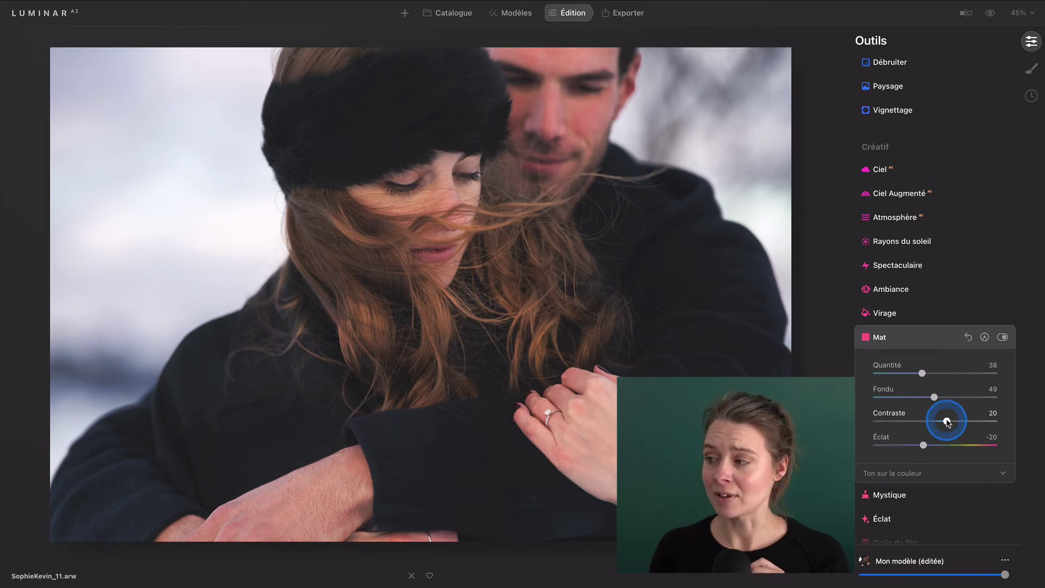
left_click_drag(948, 421, 983, 418)
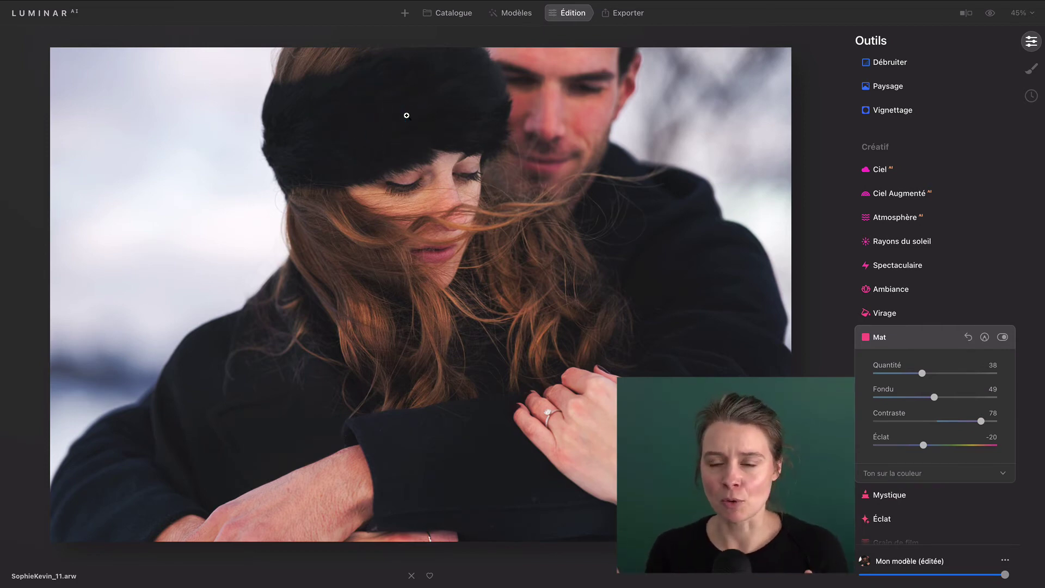
left_click(954, 420)
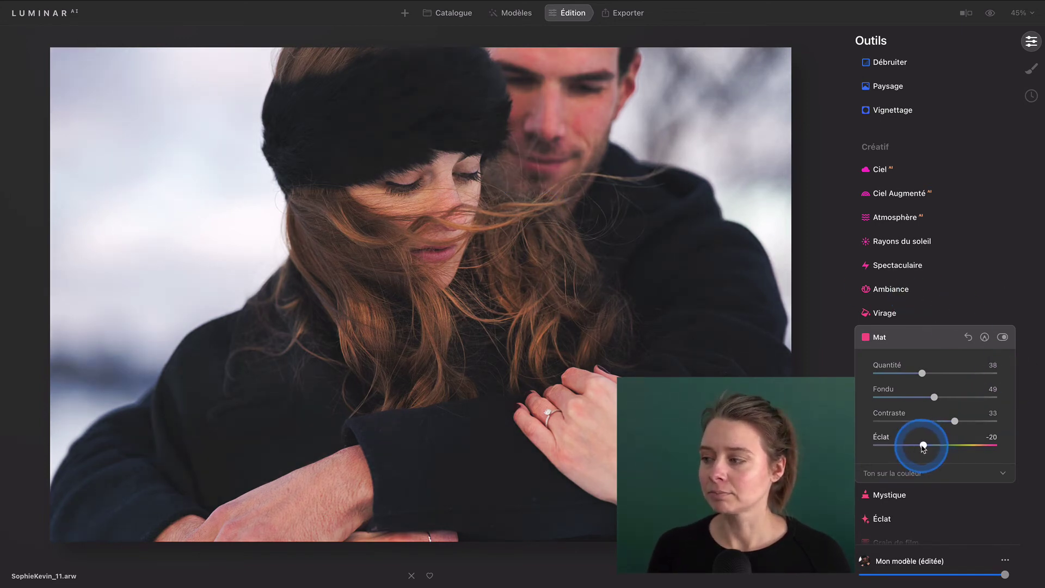
left_click_drag(923, 446, 975, 443)
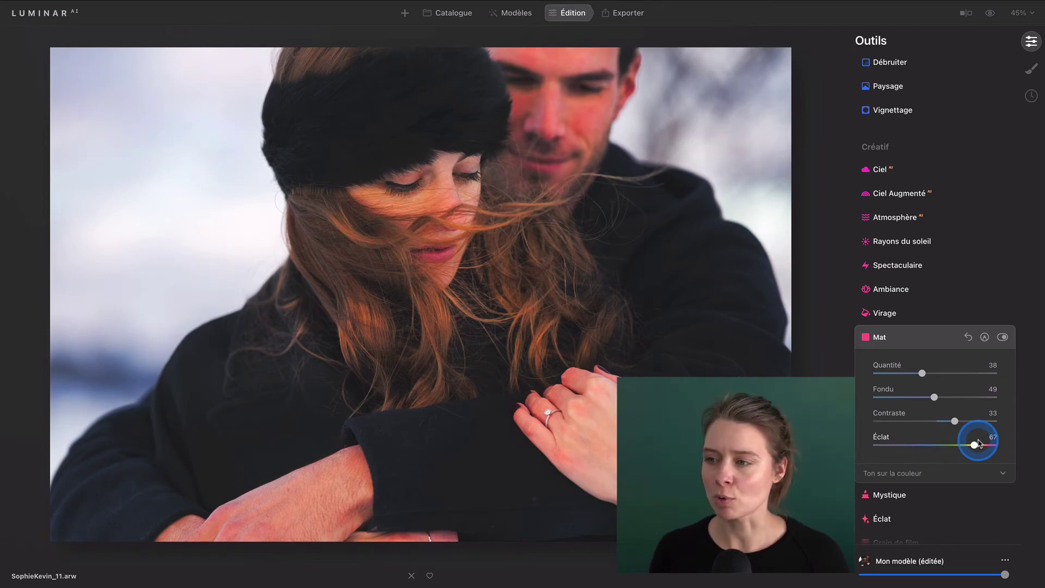
Step: Lower the Mat effect's Éclat to 21, expand its Ton sur la couleur options, and collapse the tool
left_click_drag(978, 442, 947, 445)
left_click(926, 473)
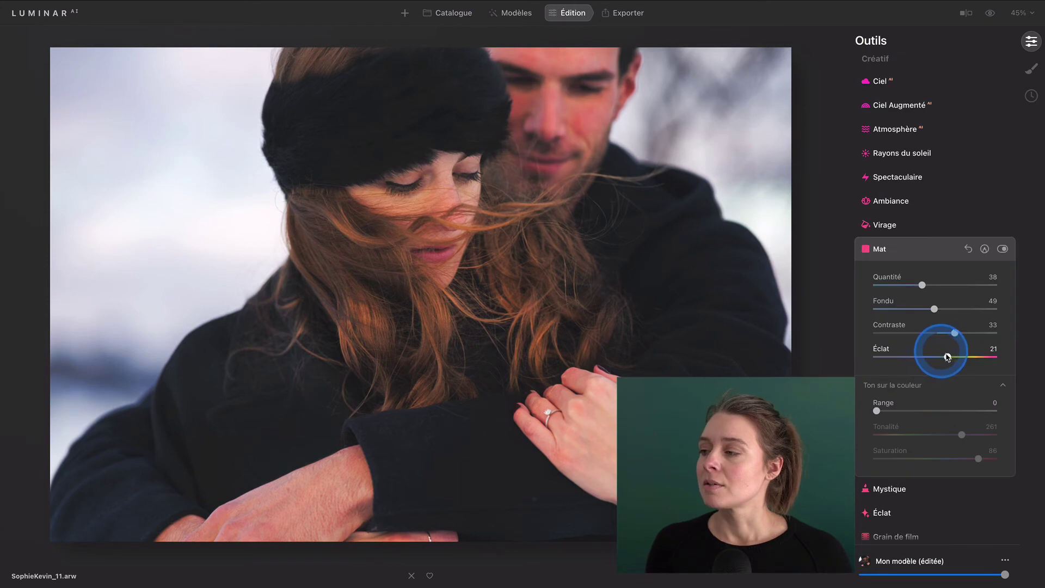
left_click(925, 251)
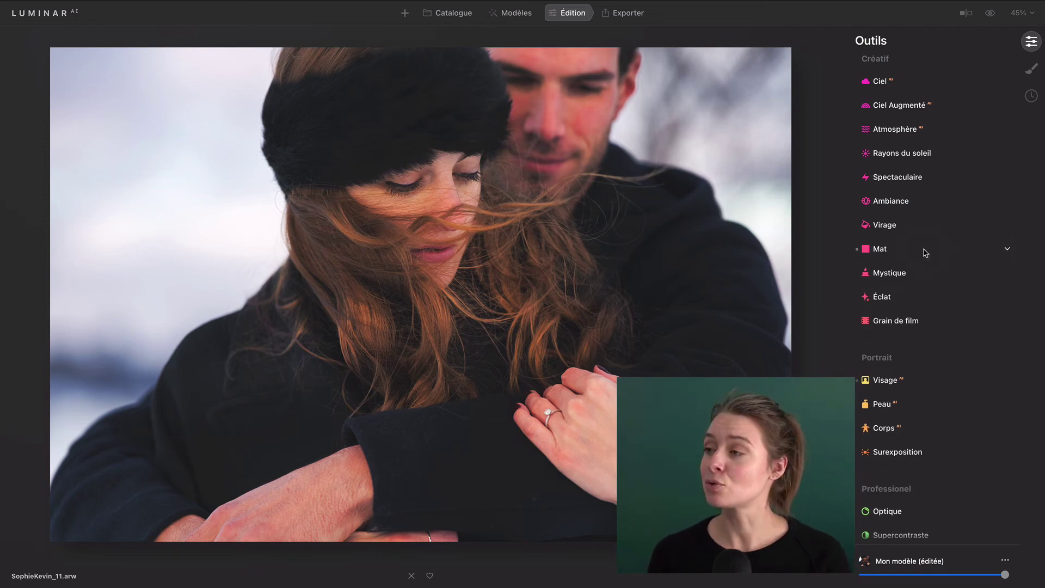
Step: Add a slight amount of the creative Spectaculaire effect to the portrait and collapse the tool
left_click(953, 185)
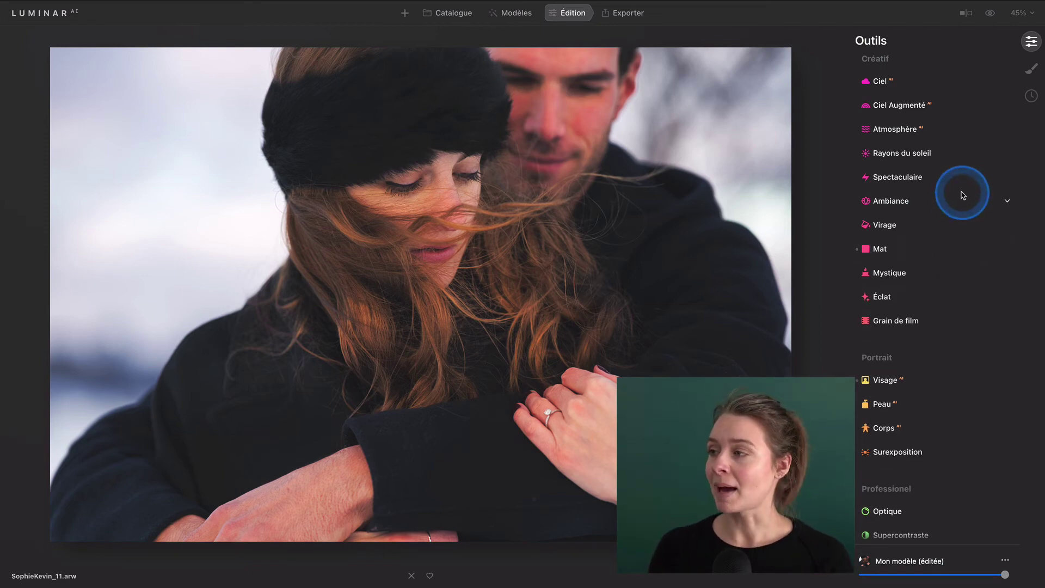
left_click_drag(879, 215, 901, 214)
left_click(925, 180)
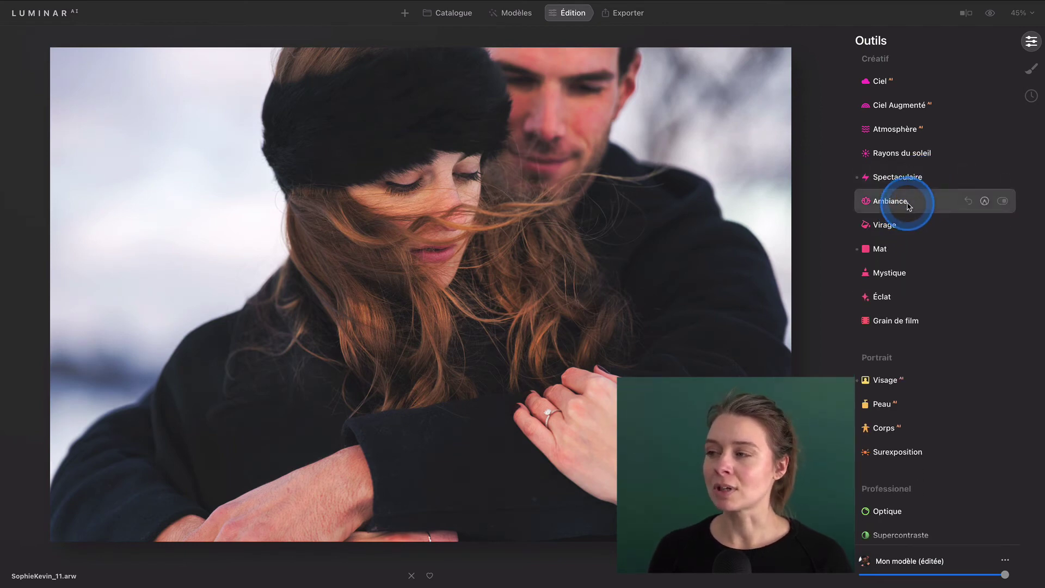
Step: Apply the Candlelight LUT to the portrait with the creative Ambiance tool
left_click(910, 201)
left_click(916, 229)
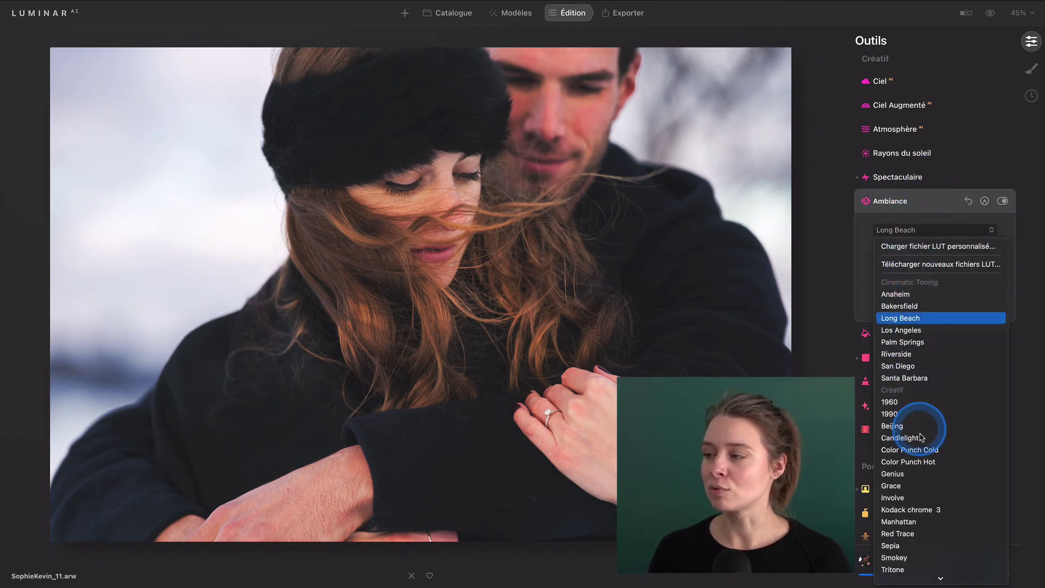
left_click(914, 438)
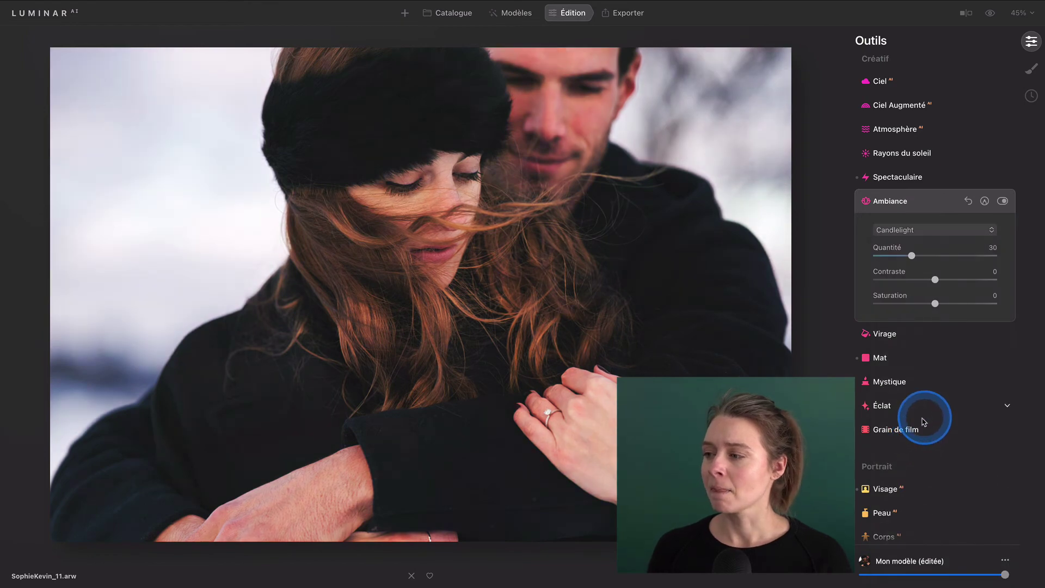
Step: Add film grain with the Grain de film Quantité at 16 and collapse the tool
left_click(910, 431)
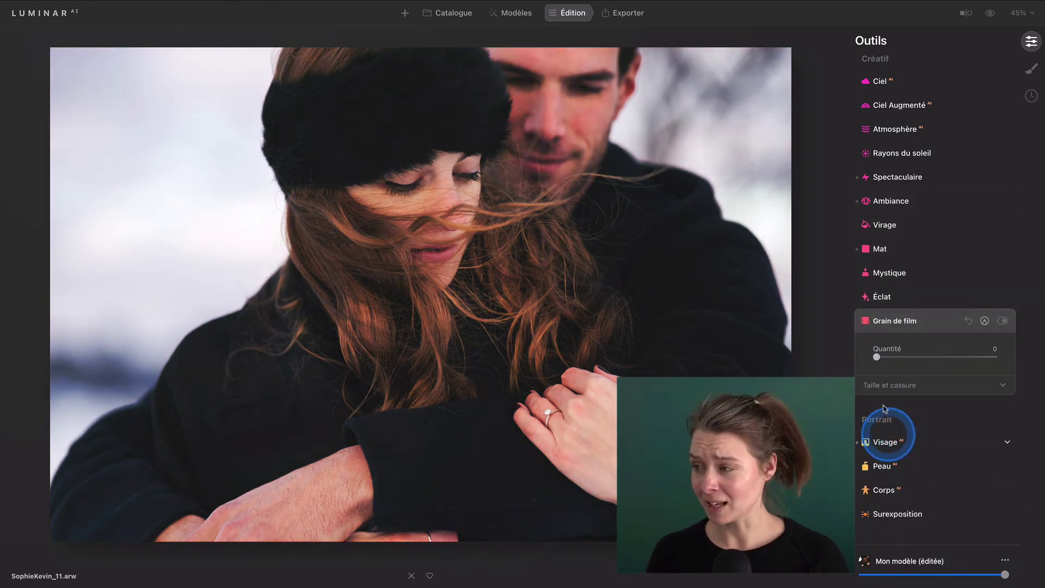
left_click_drag(877, 357, 897, 358)
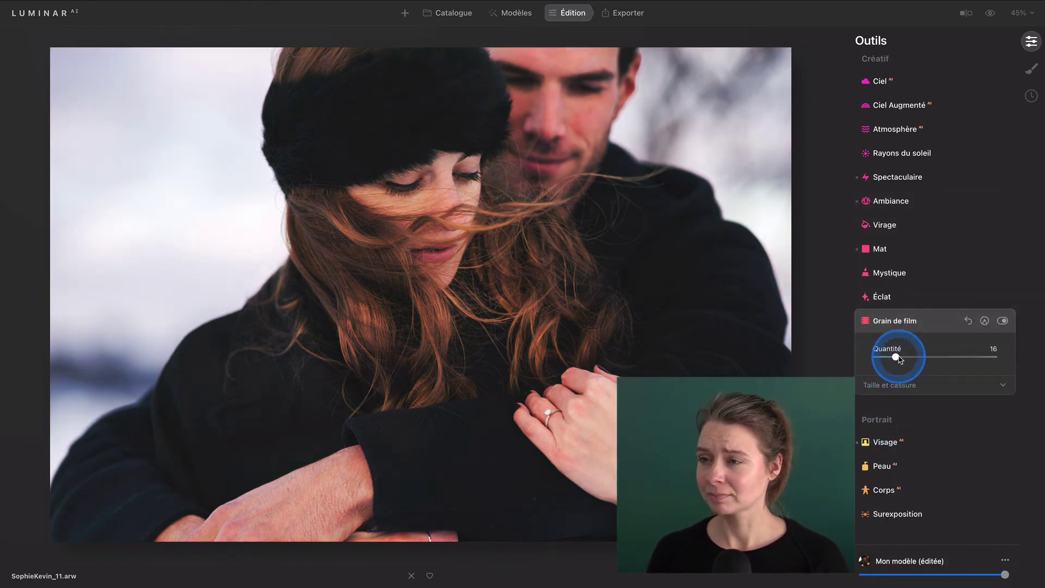
left_click(925, 320)
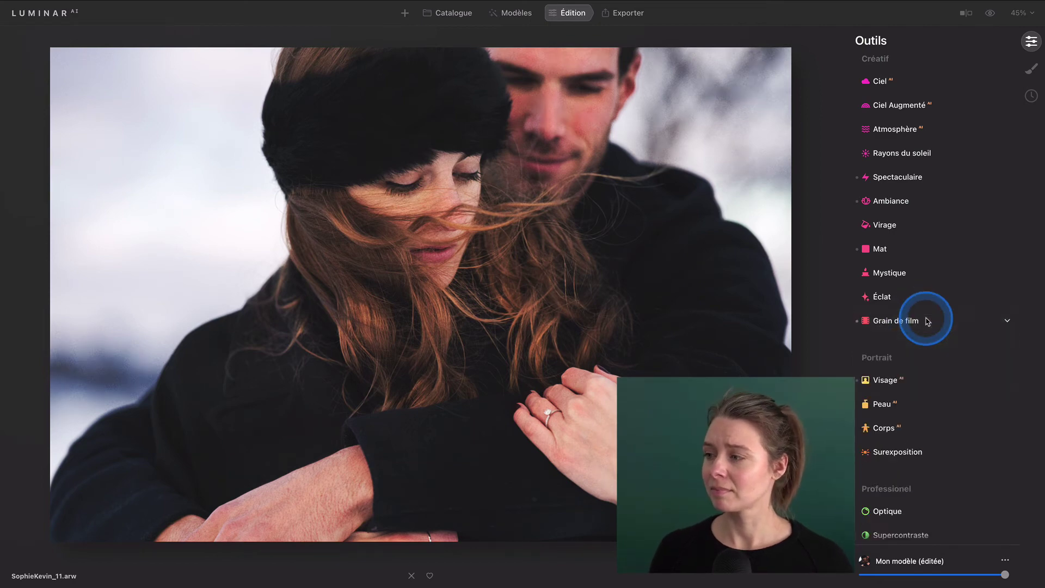
Step: Tint the shadows (Ombres) blue in the Virage tool with Saturation at 99 and Tonalité at 237
scroll(892, 490, "up", 3)
left_click(876, 419)
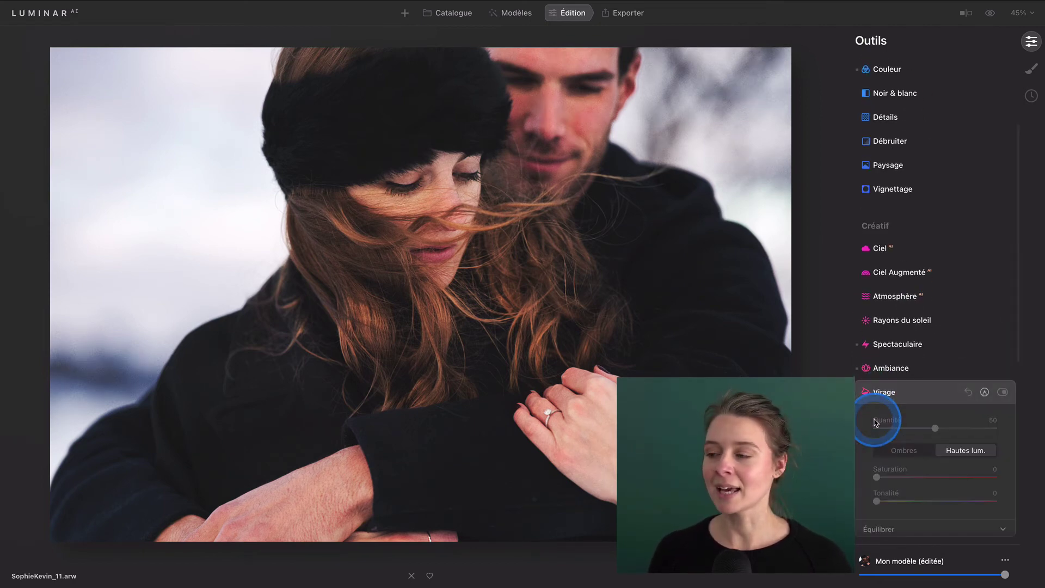
left_click(906, 451)
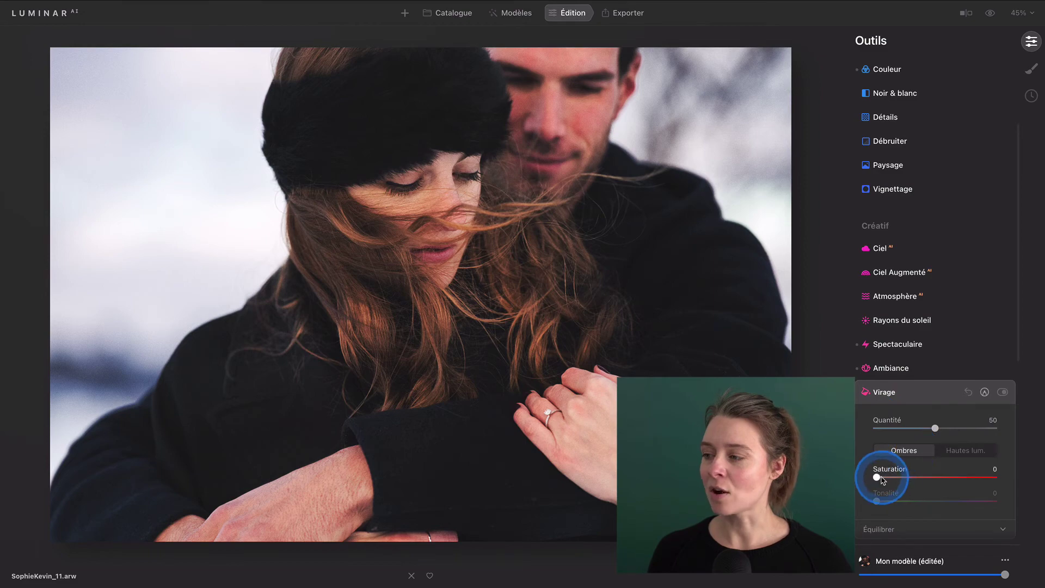
left_click_drag(877, 477, 993, 477)
left_click_drag(878, 500, 960, 500)
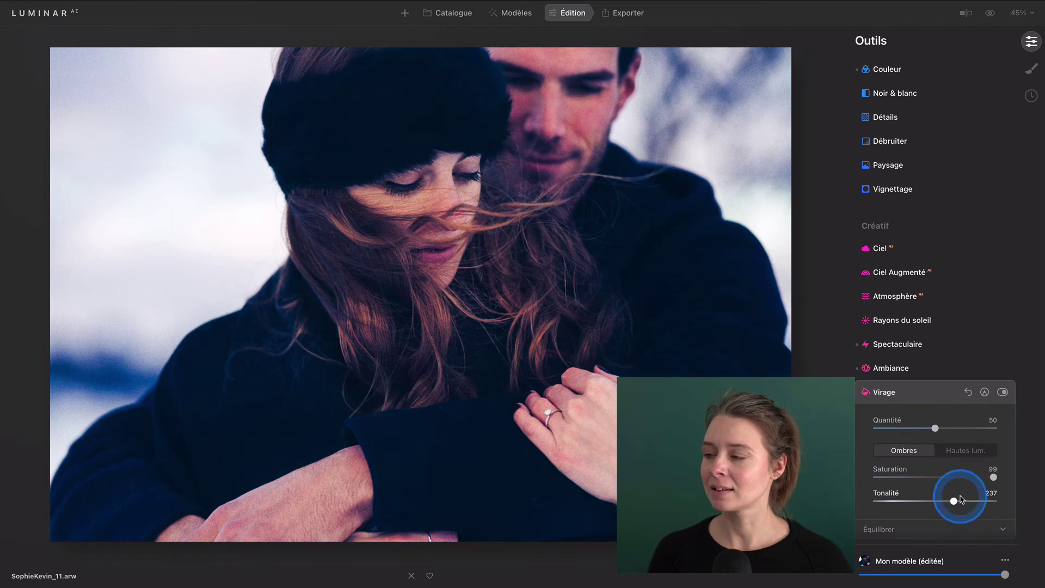
Step: Set Virage's Équilibrer to 100 and its Quantité to 19, and collapse the tool
left_click(918, 531)
scroll(928, 506, "down", 3)
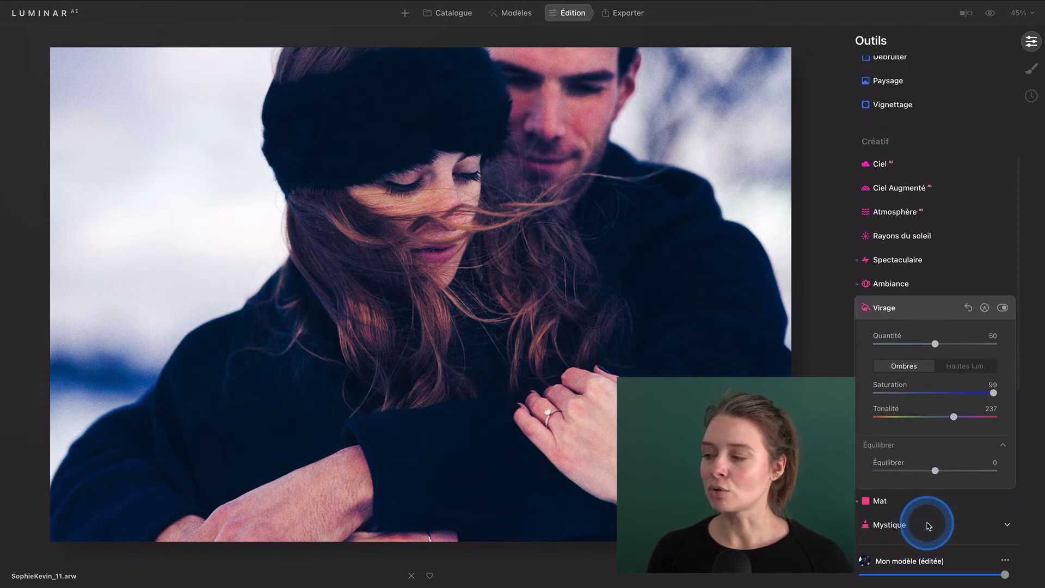
left_click_drag(935, 448, 1002, 448)
left_click_drag(923, 327, 898, 324)
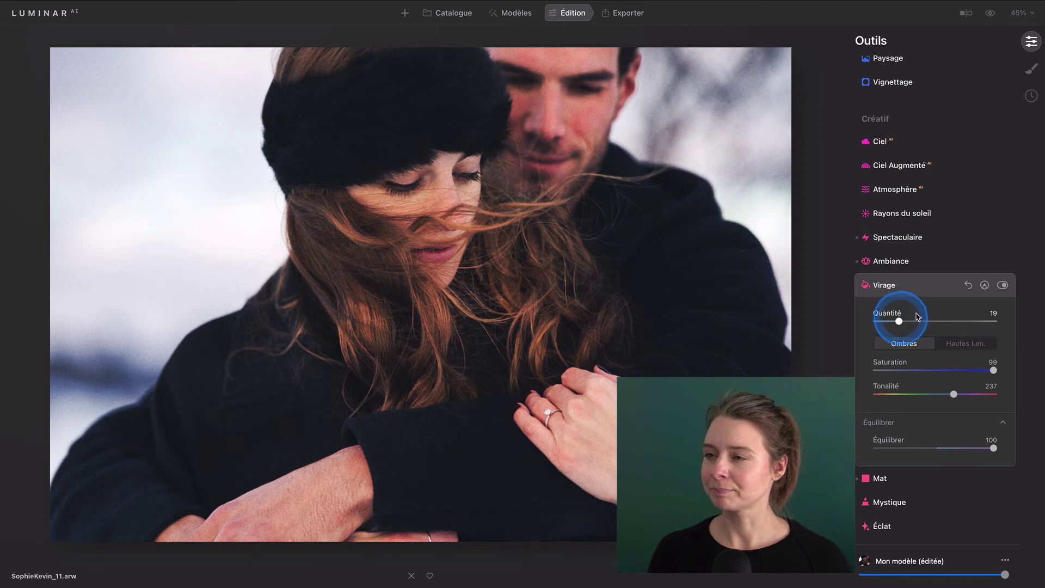
left_click(932, 289)
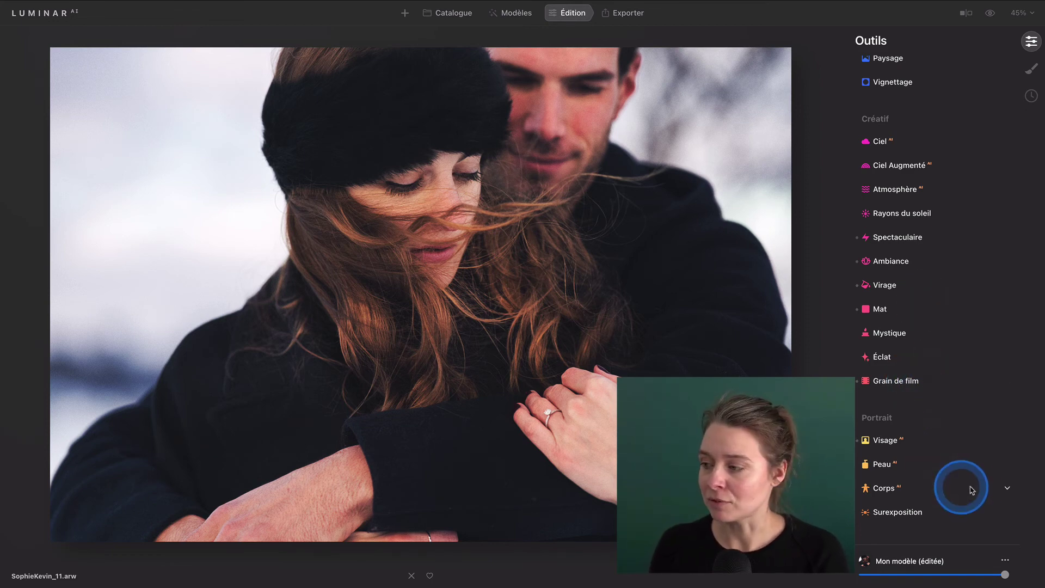
Step: Save the current edit as a template and show the Mes modèles list in Ma collection
left_click(1005, 561)
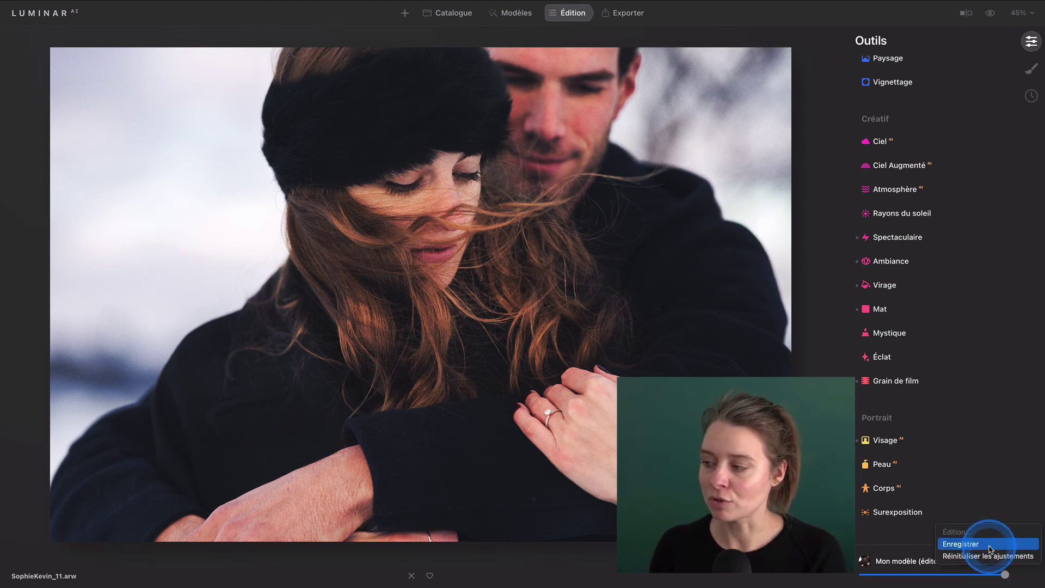
left_click(990, 544)
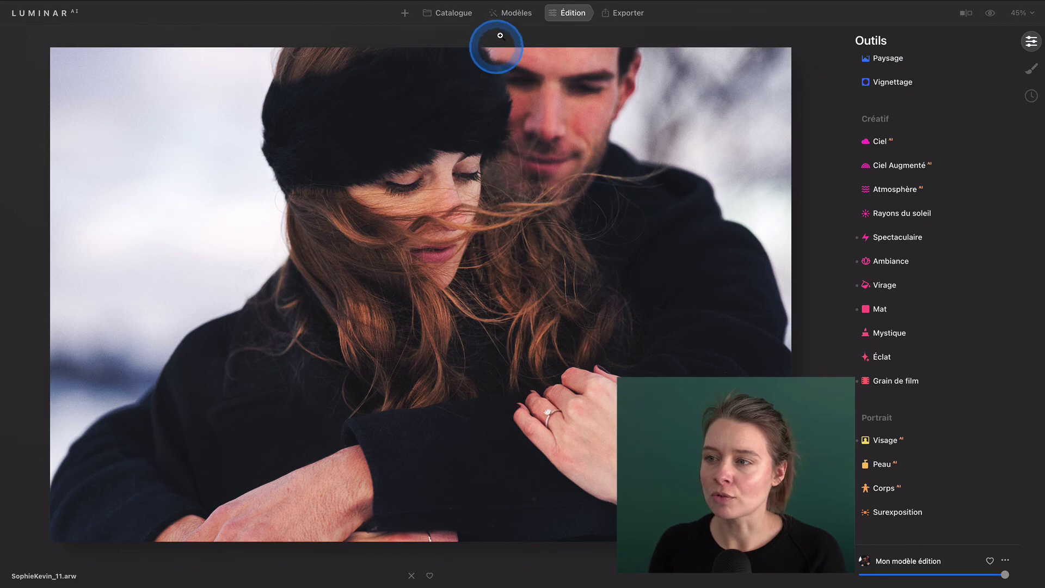
left_click(514, 16)
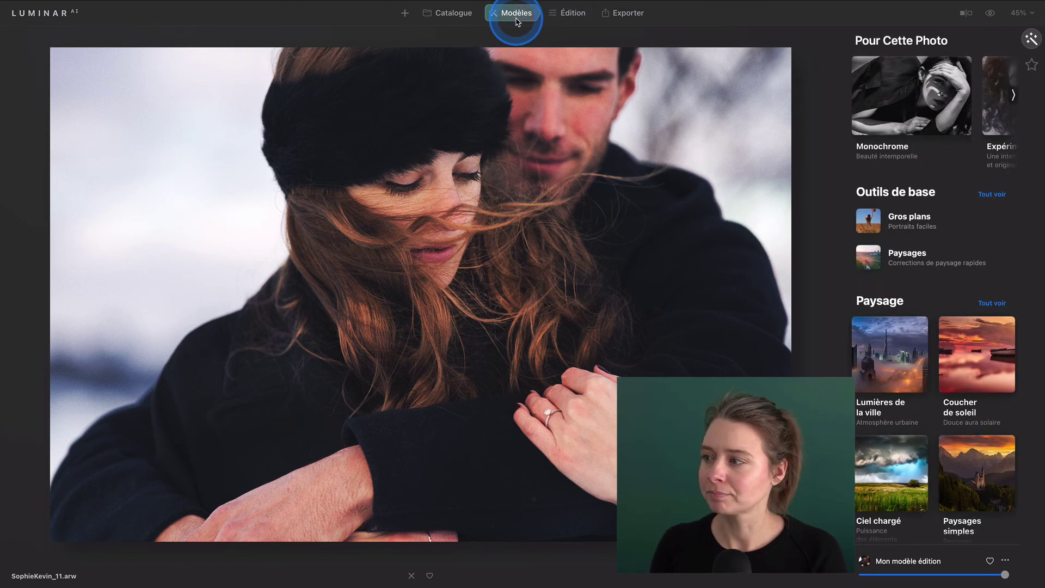
left_click(1031, 66)
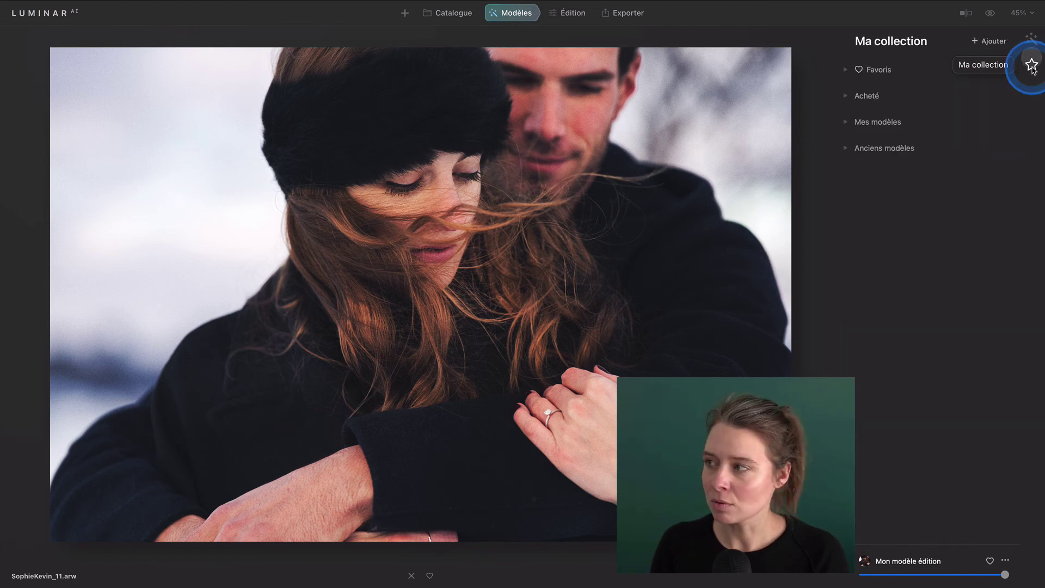
left_click(848, 125)
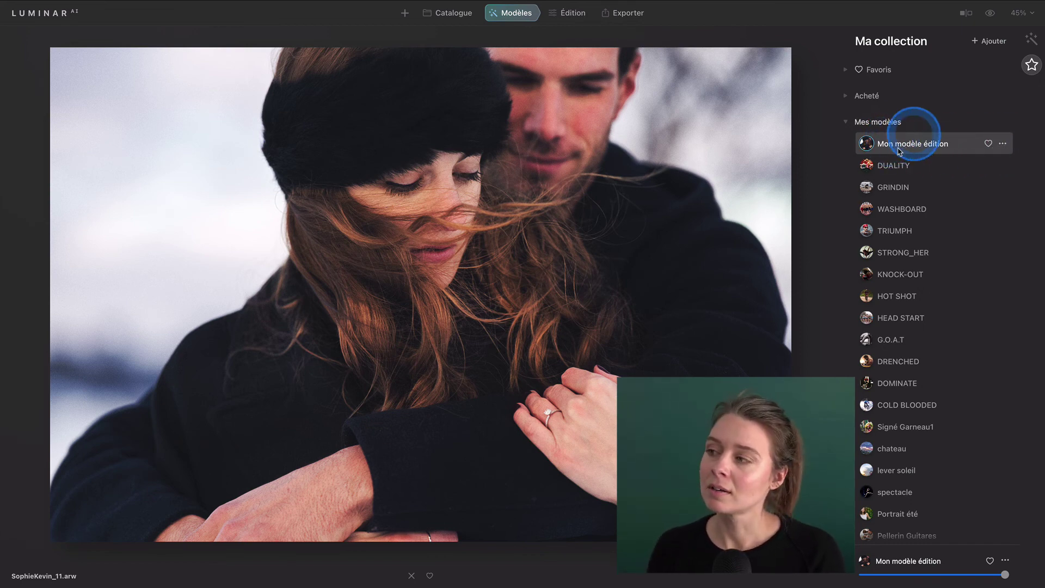
Step: Rename the newly saved template in Mes modèles as Look Mat Hiver
left_click(1002, 143)
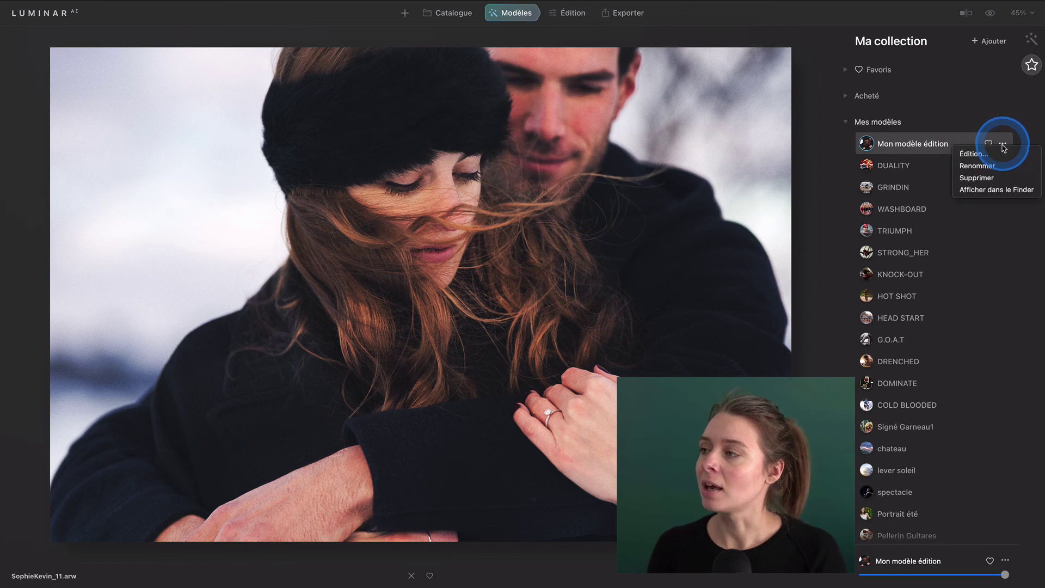
left_click(989, 166)
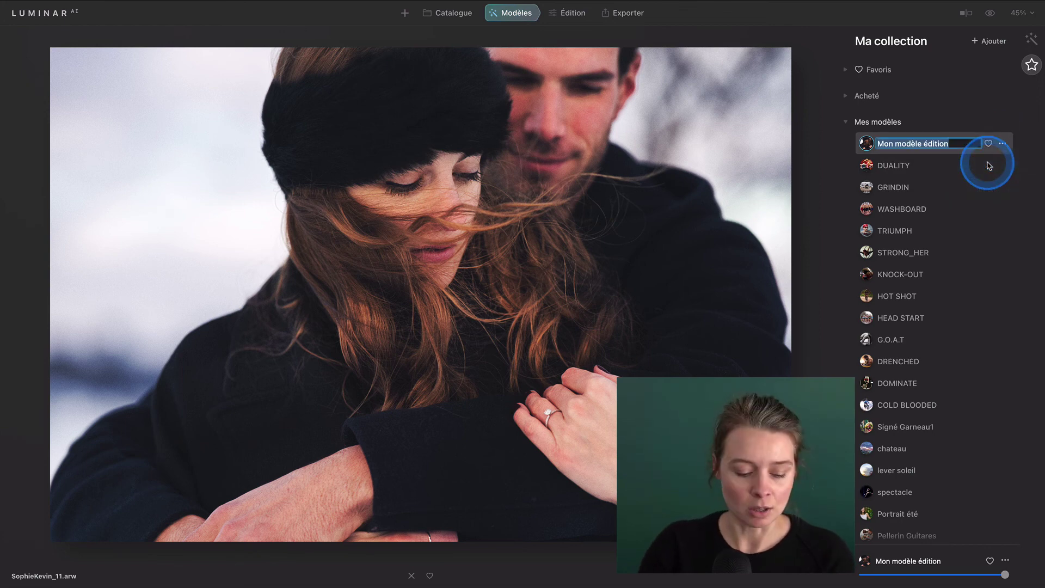
type("Look Mat Hiver")
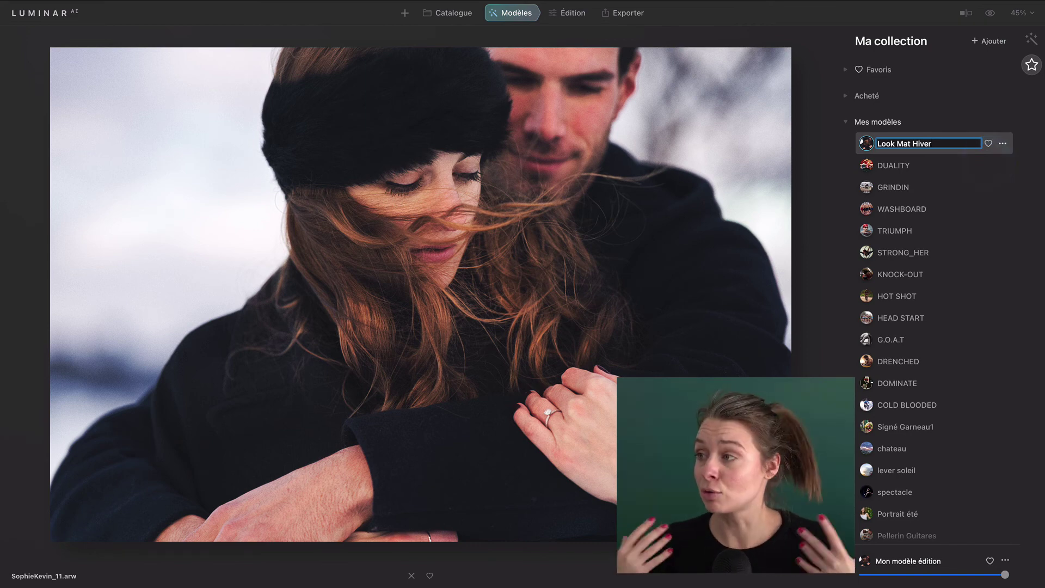
key("Return")
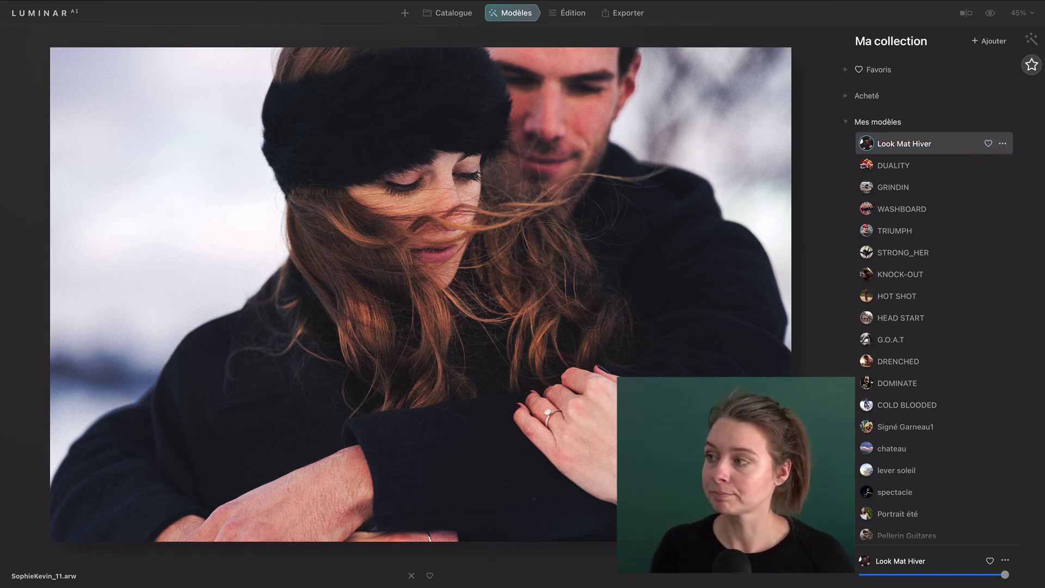